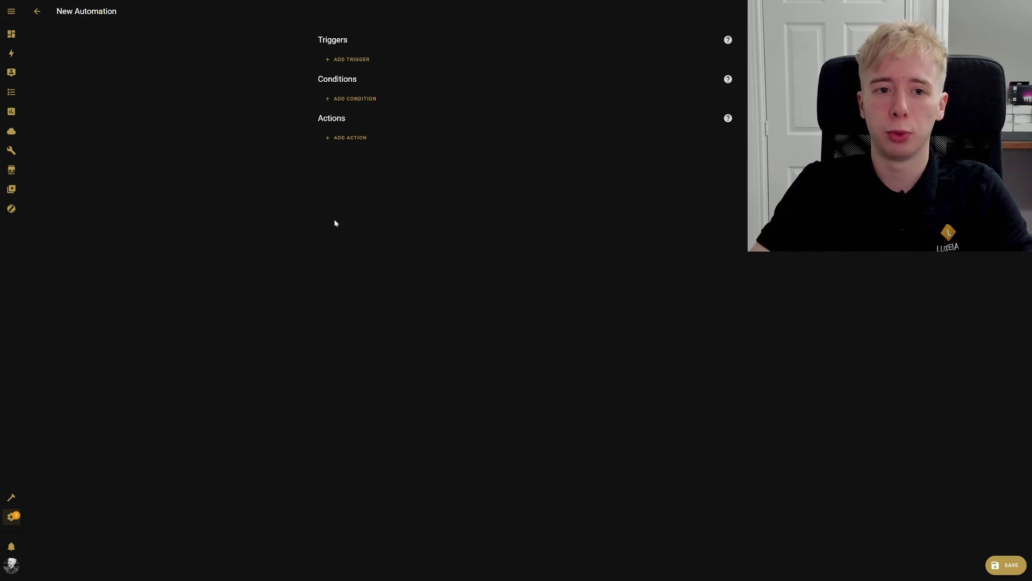
Add a Device trigger for Office Occupancy Sensor firing on 'Presence present'
click(364, 60)
click(359, 103)
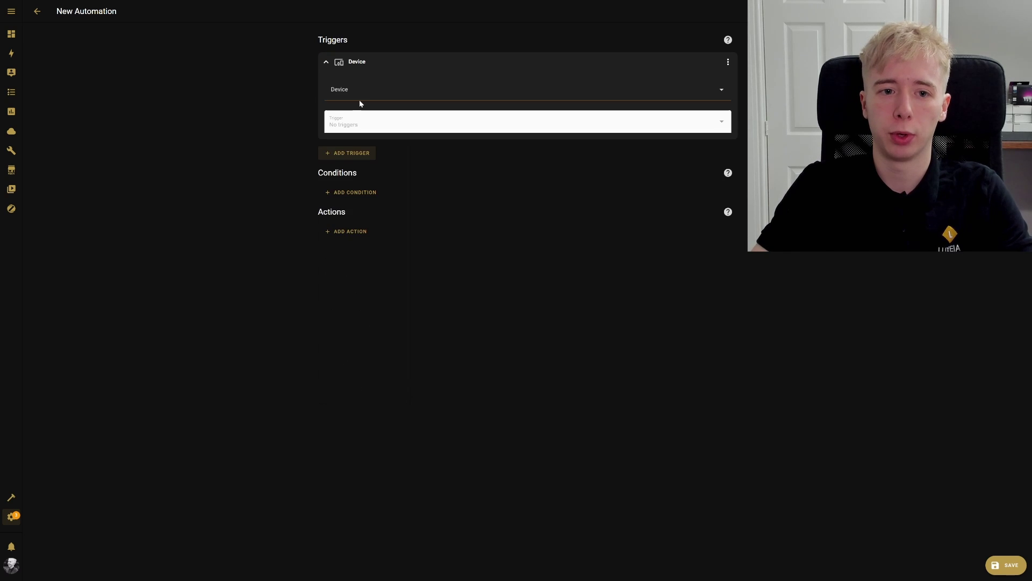
click(355, 91)
text(office)
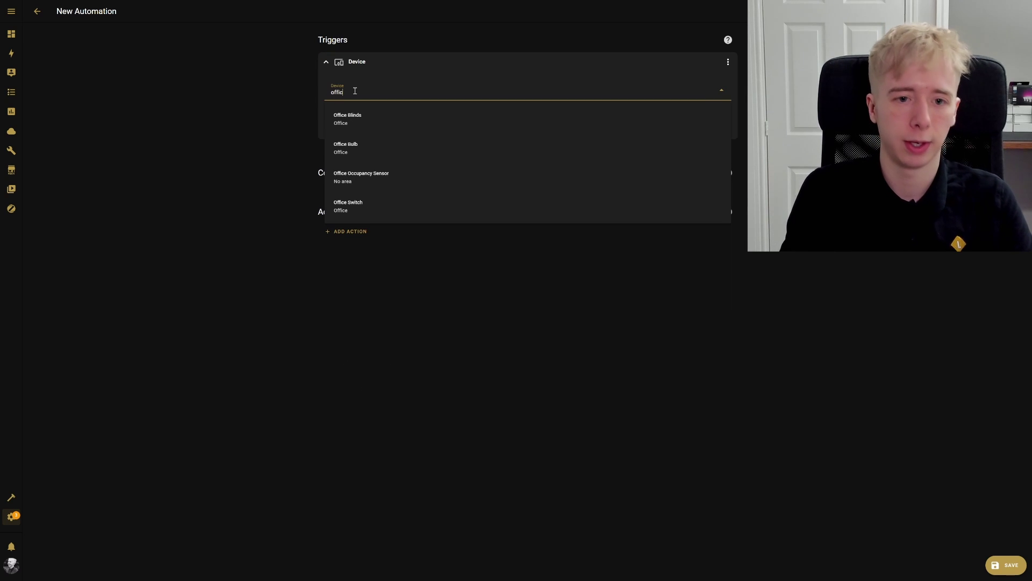
click(368, 177)
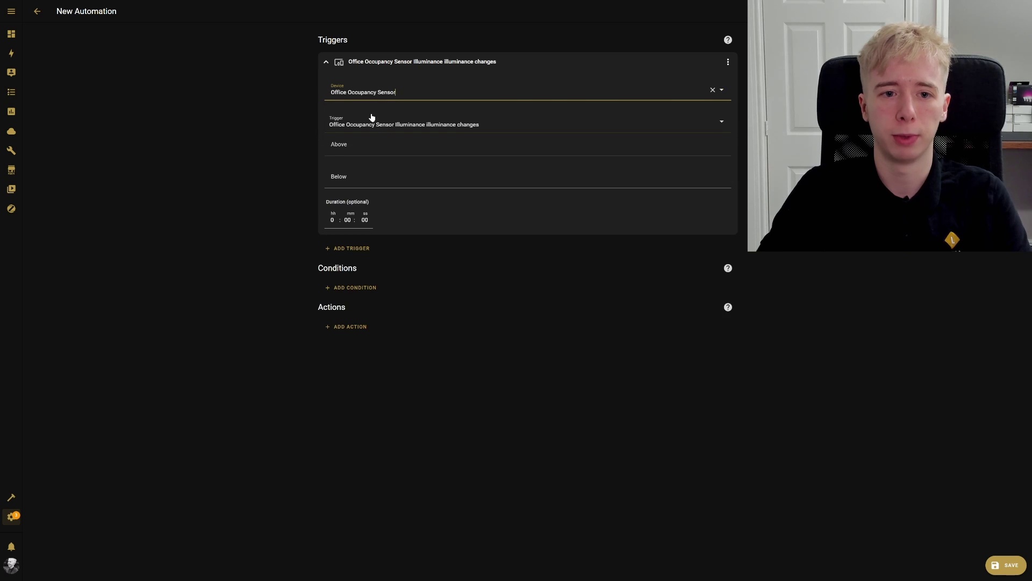
click(371, 121)
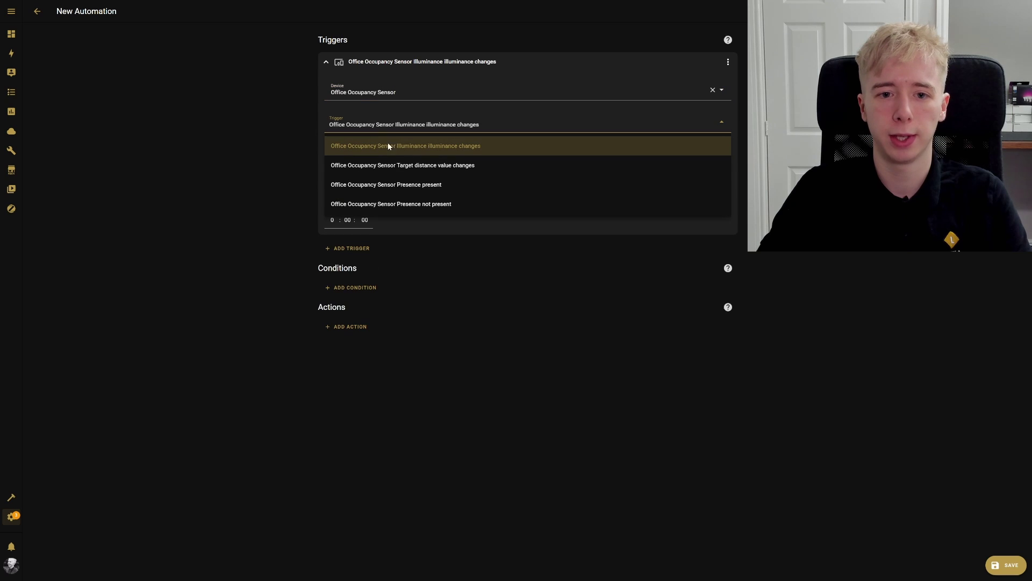
click(407, 191)
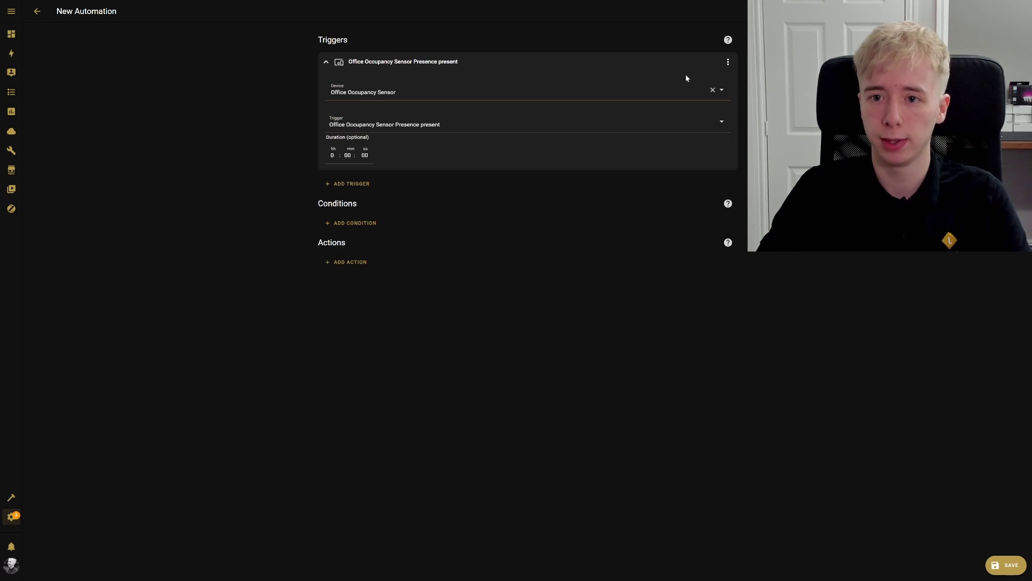
Give the first trigger the trigger ID 'Motion' and collapse its card
click(728, 63)
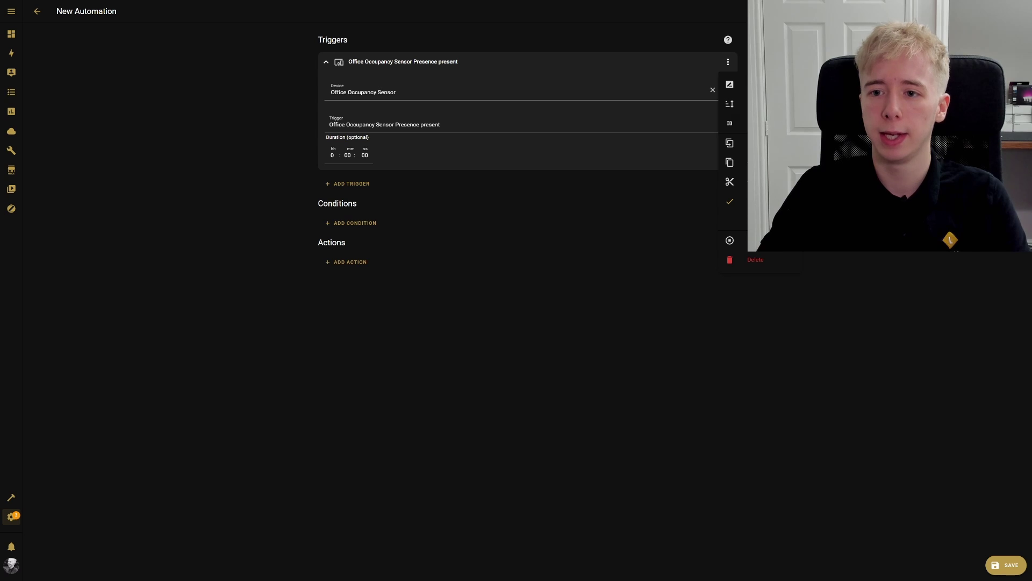
click(752, 123)
click(455, 94)
text(Mo)
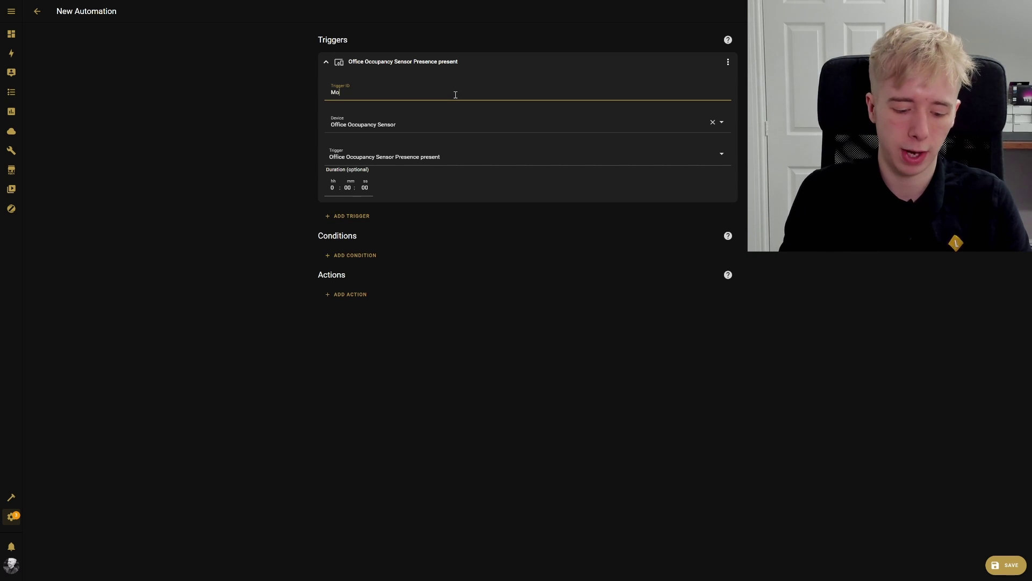
text(tion)
click(412, 62)
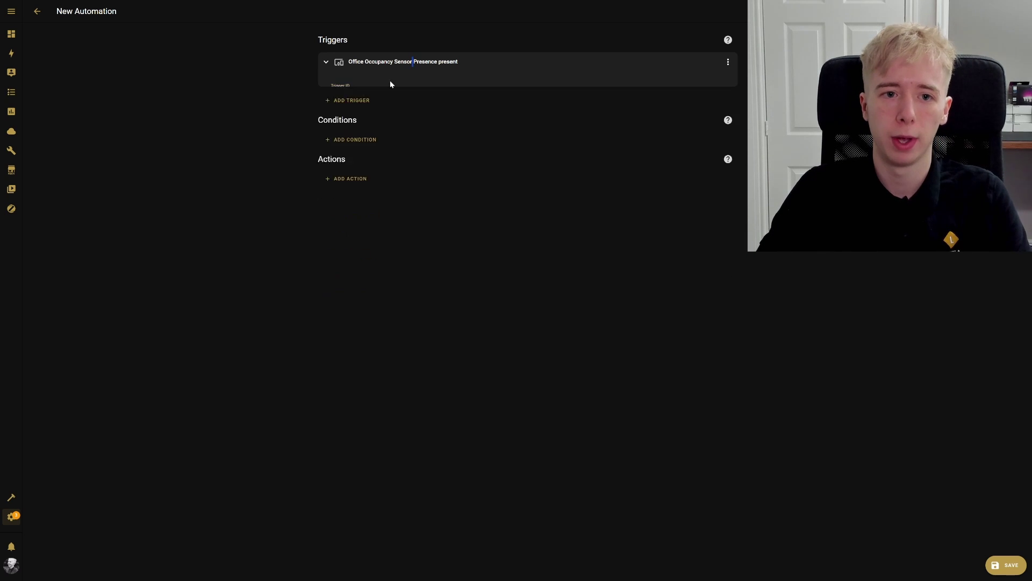
click(351, 86)
Add a second Device trigger for Office Occupancy Sensor on 'Presence not present'
click(355, 125)
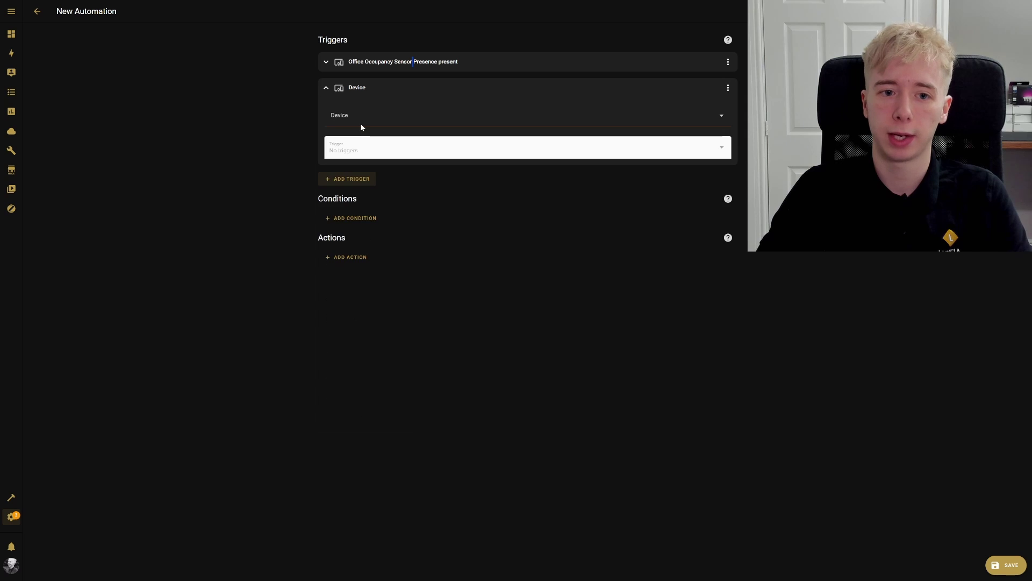
click(371, 124)
text(offic)
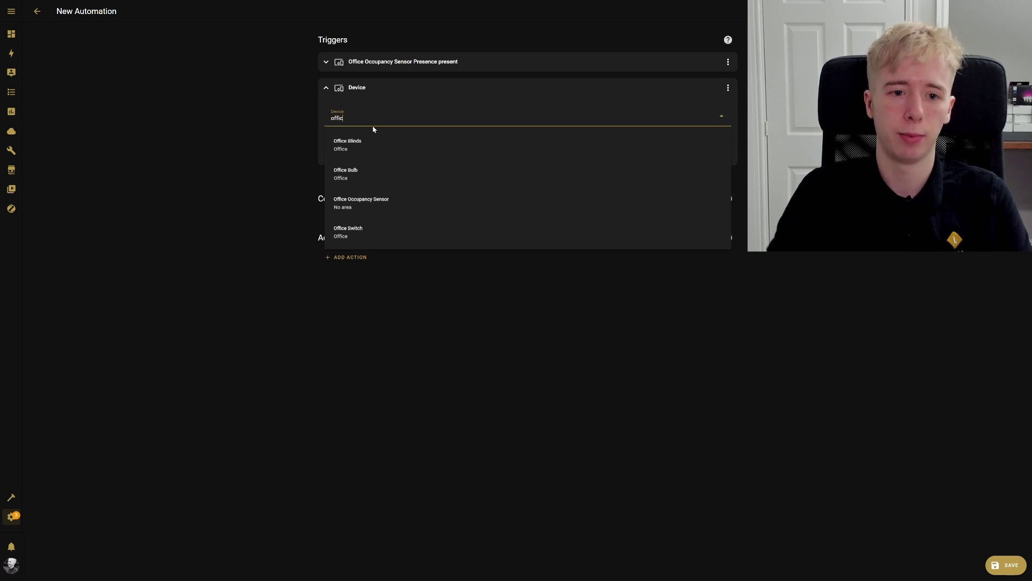
click(373, 210)
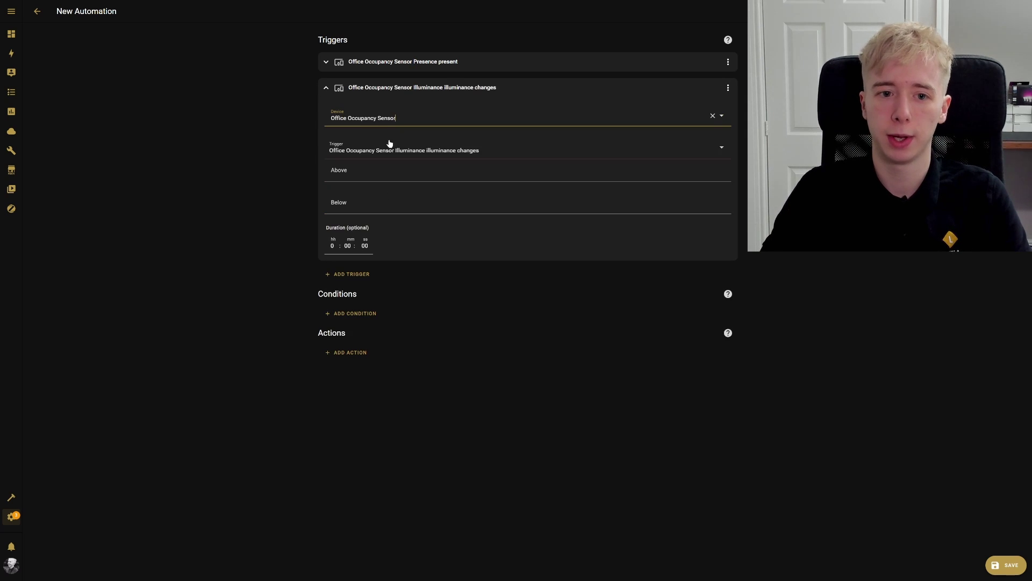
click(399, 154)
click(409, 232)
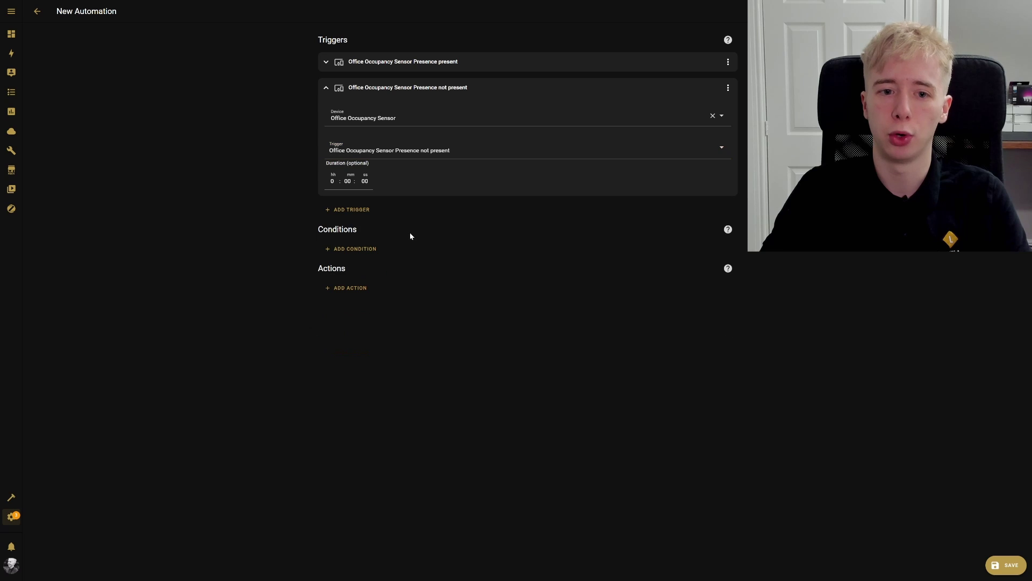
Give the second trigger ID 'NoMotion' with a 1-minute duration and collapse it
click(728, 88)
click(730, 149)
click(440, 127)
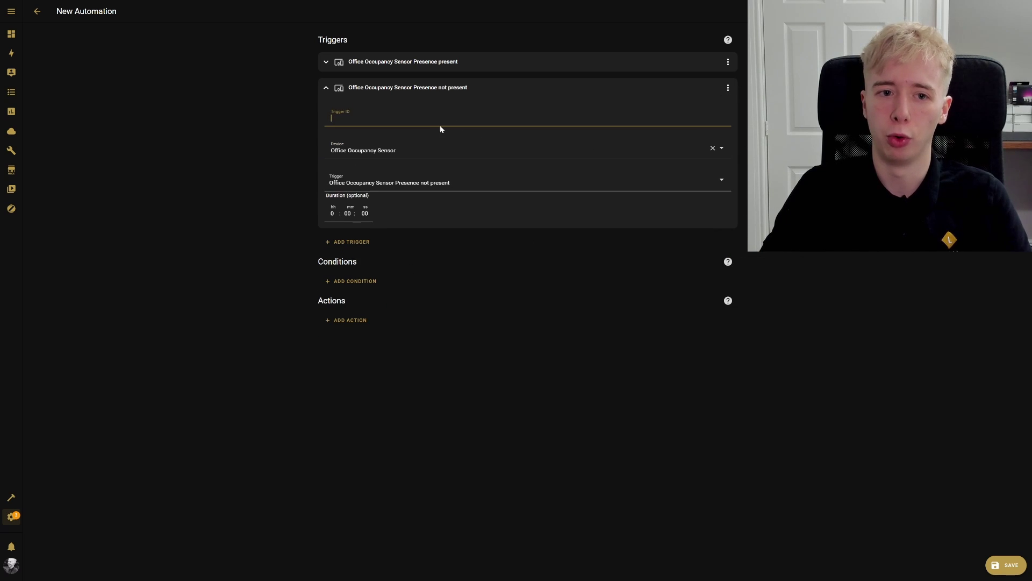
text(NoMotion)
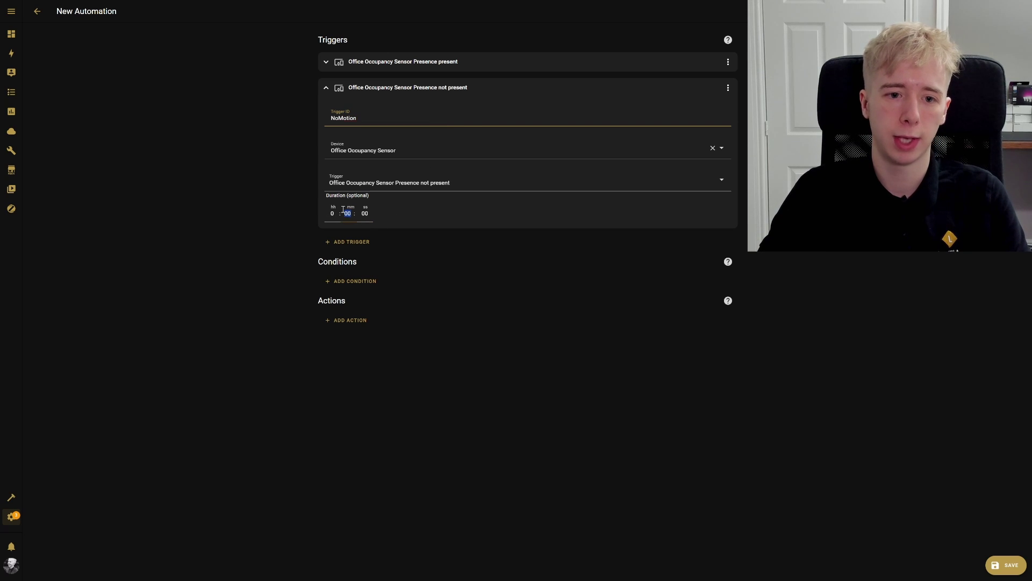
text(1)
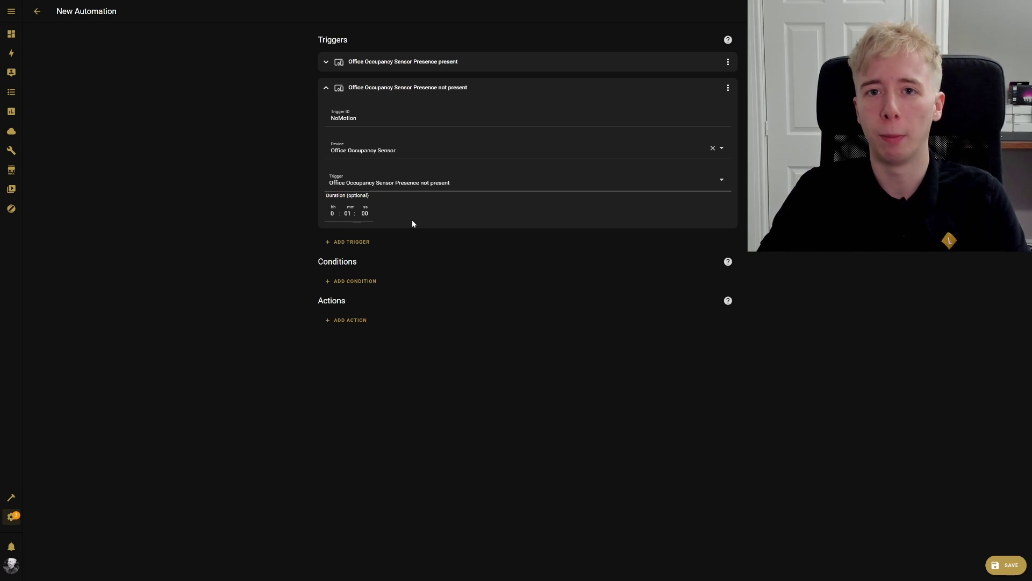
click(397, 88)
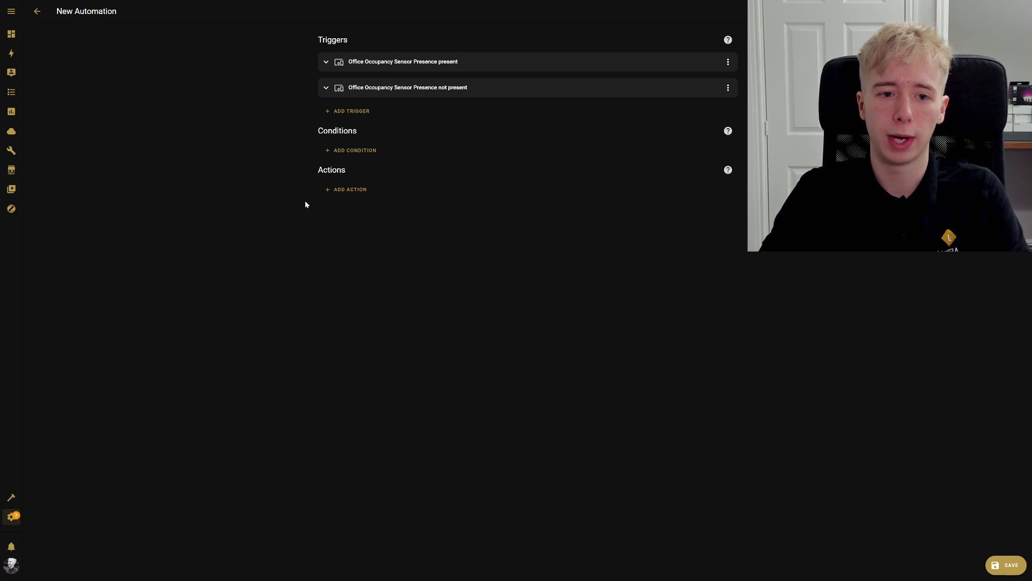
Add a Choose action with a second option, keeping Option 2 collapsed
click(333, 195)
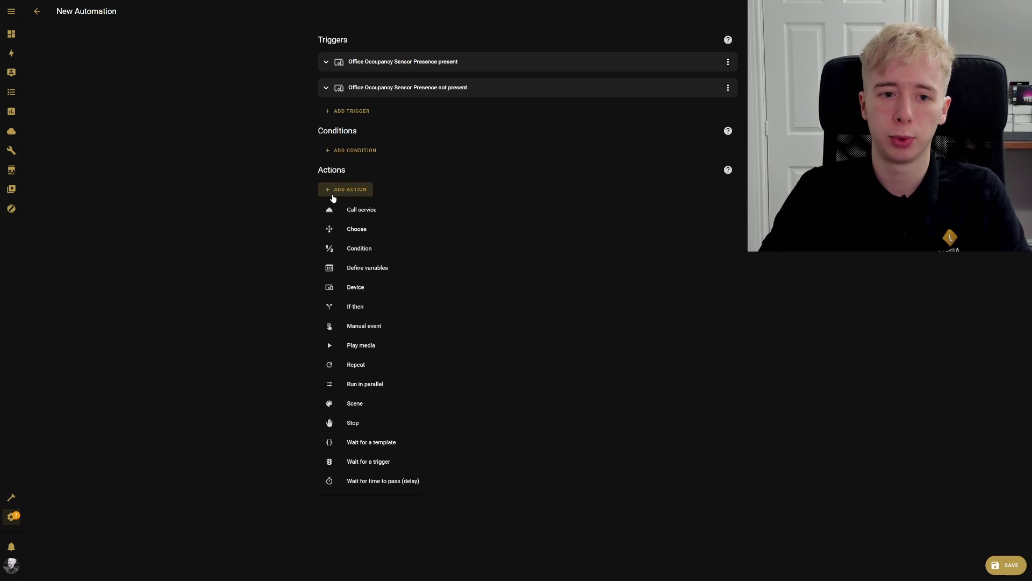
click(357, 229)
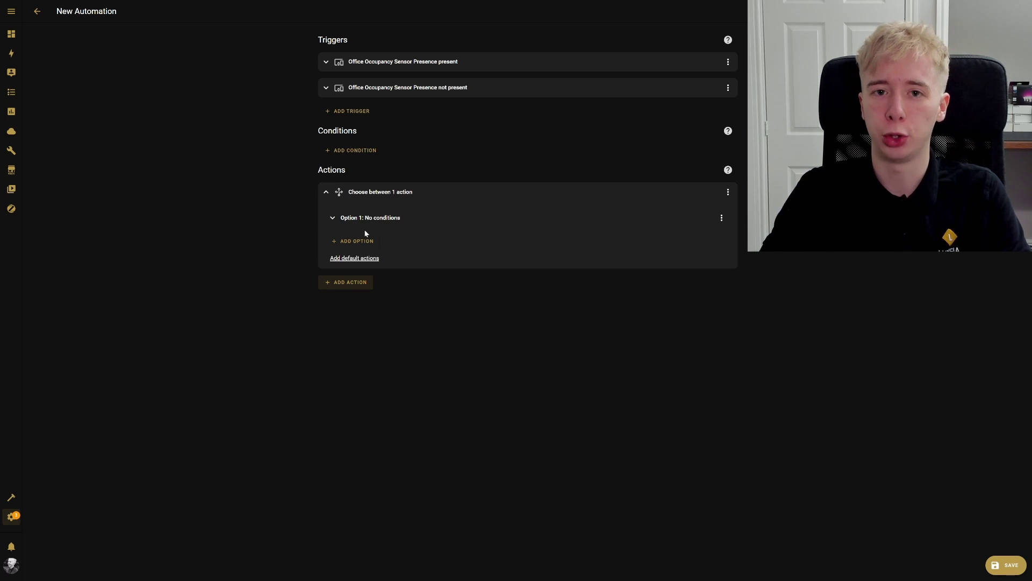
click(347, 242)
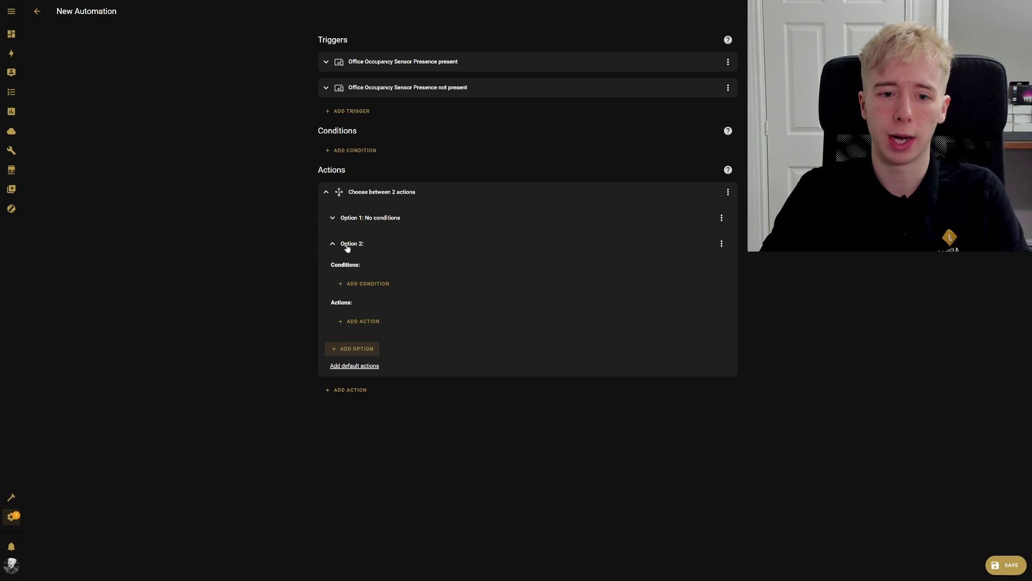
click(349, 242)
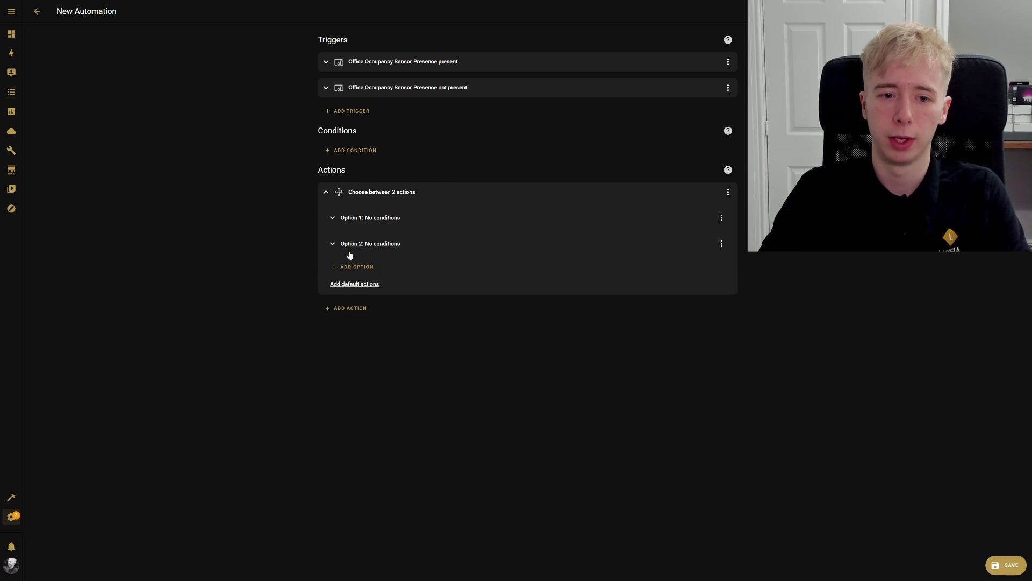
Add a 'Triggered by' condition to Option 1 set to the Motion trigger
click(358, 216)
click(363, 259)
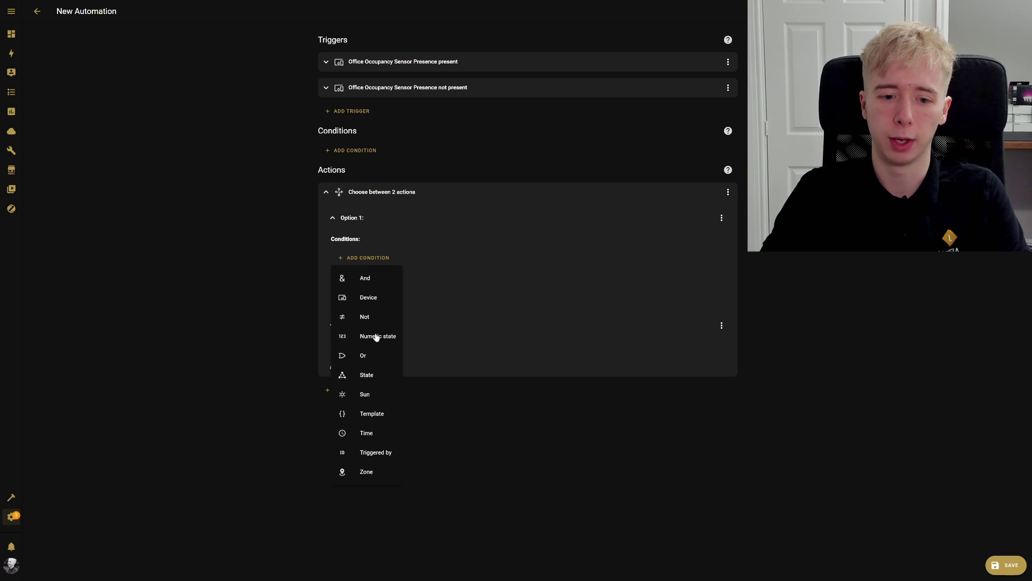
click(367, 456)
click(356, 292)
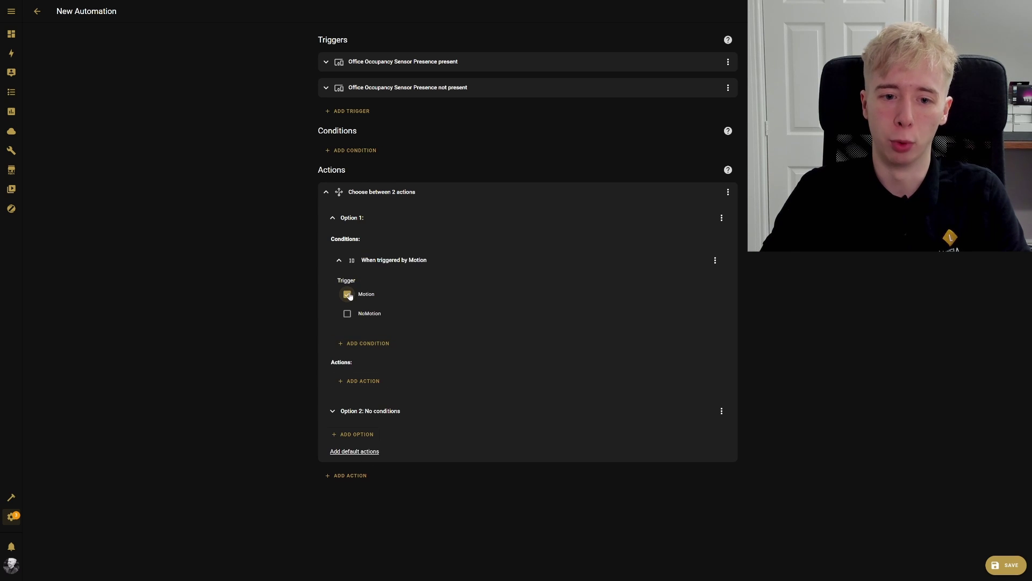
click(372, 388)
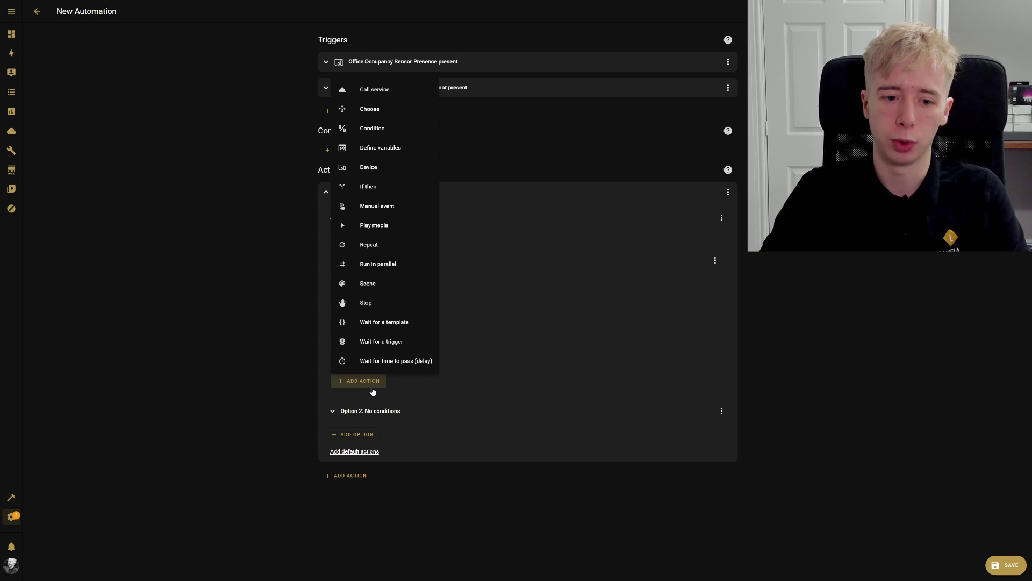
Add a 'Light: Turn on' service call to Option 1 targeting the Office Bulb
click(369, 93)
click(389, 412)
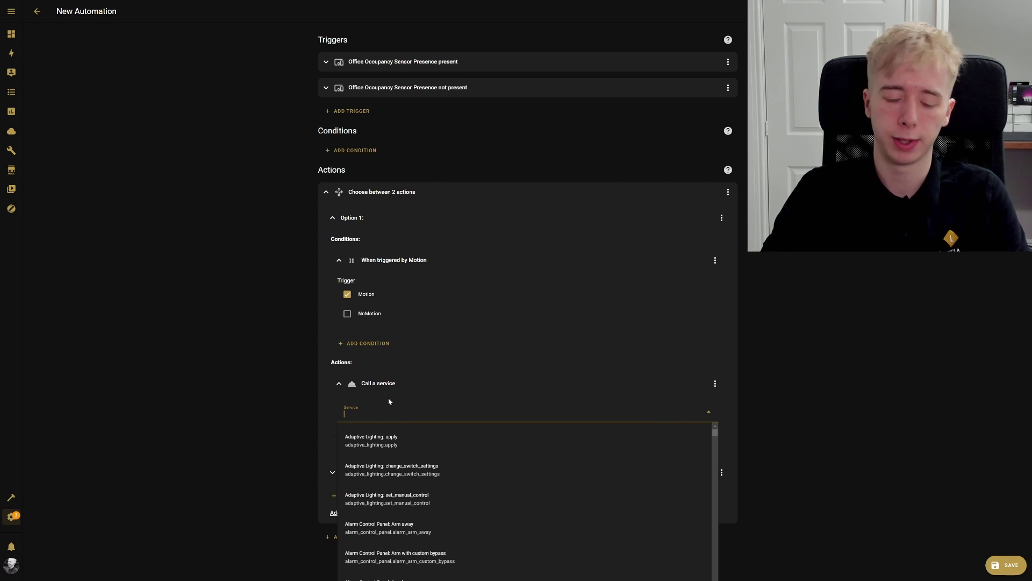
text(light.)
text(tu)
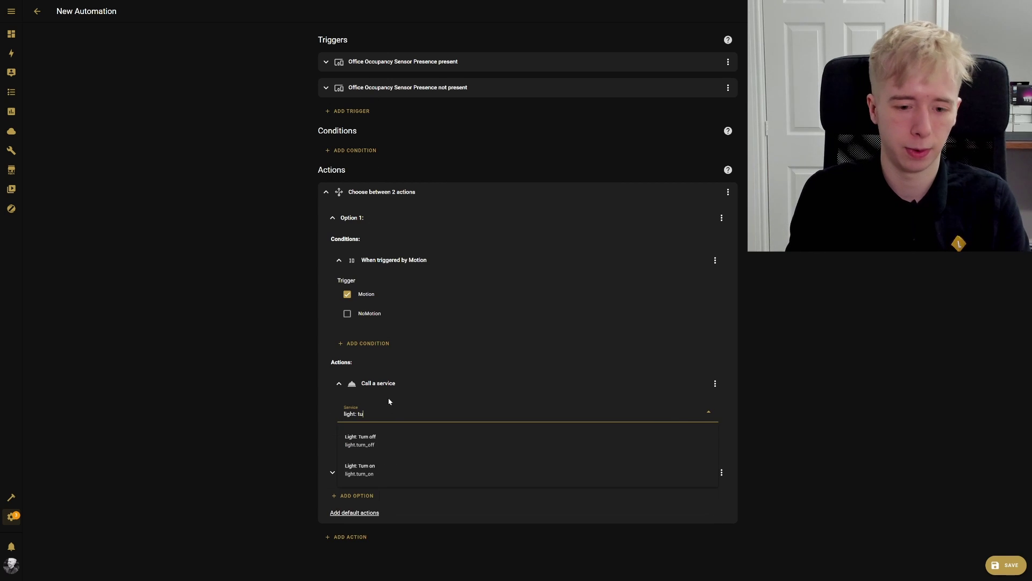
click(388, 473)
scroll(591, 384, down, 1)
click(681, 402)
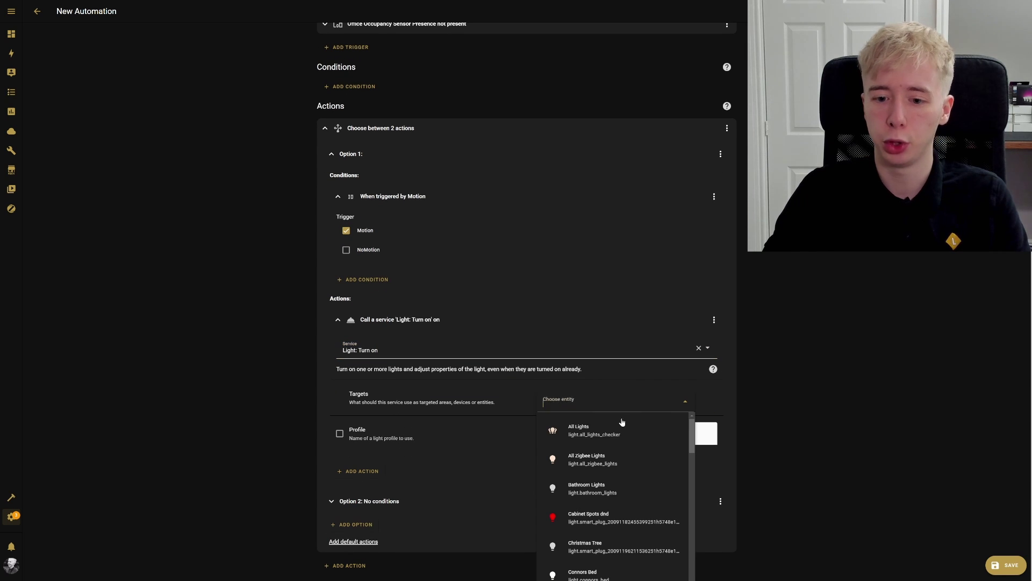
text(office)
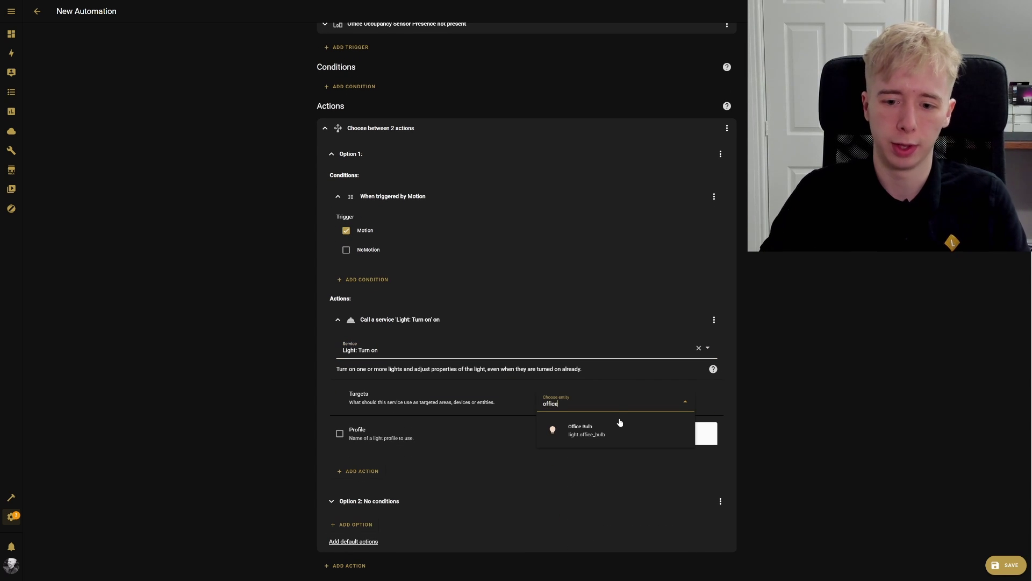
click(620, 424)
Enable brightness at 100% and colour temperature at 4645 K for the turn-on action
scroll(457, 377, down, 2)
scroll(458, 376, down, 2)
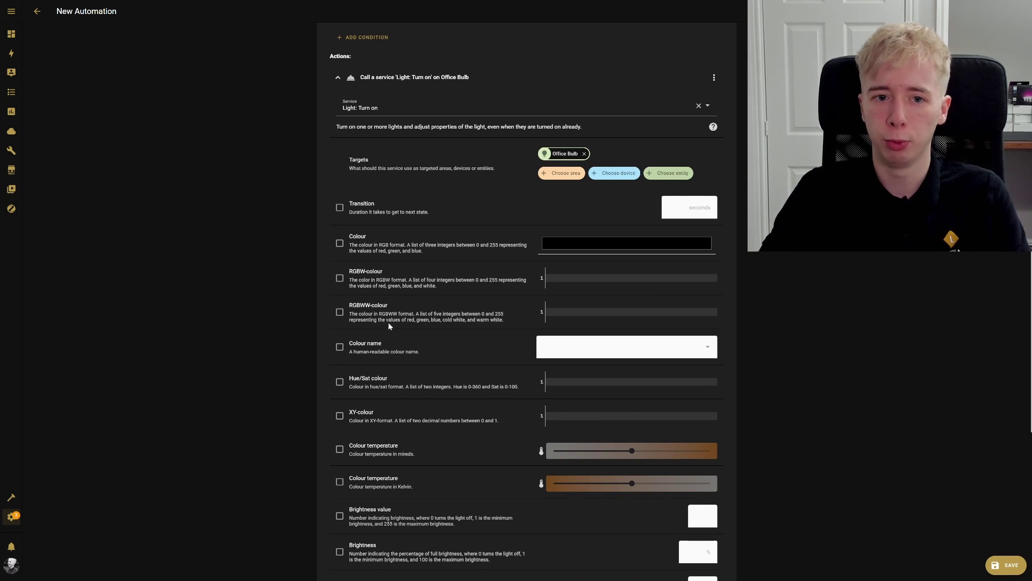
scroll(371, 333, down, 3)
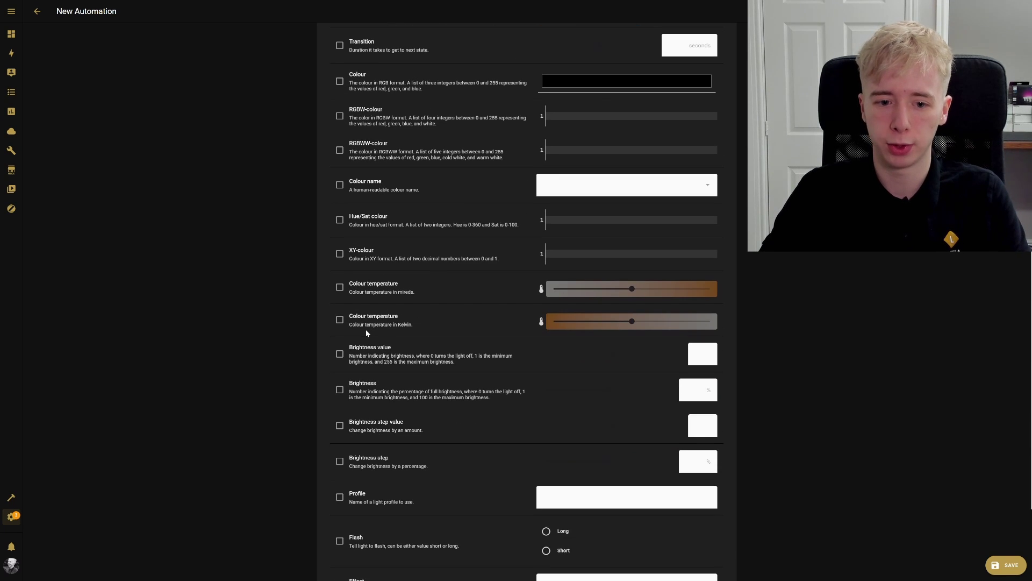
scroll(366, 325, down, 2)
click(340, 269)
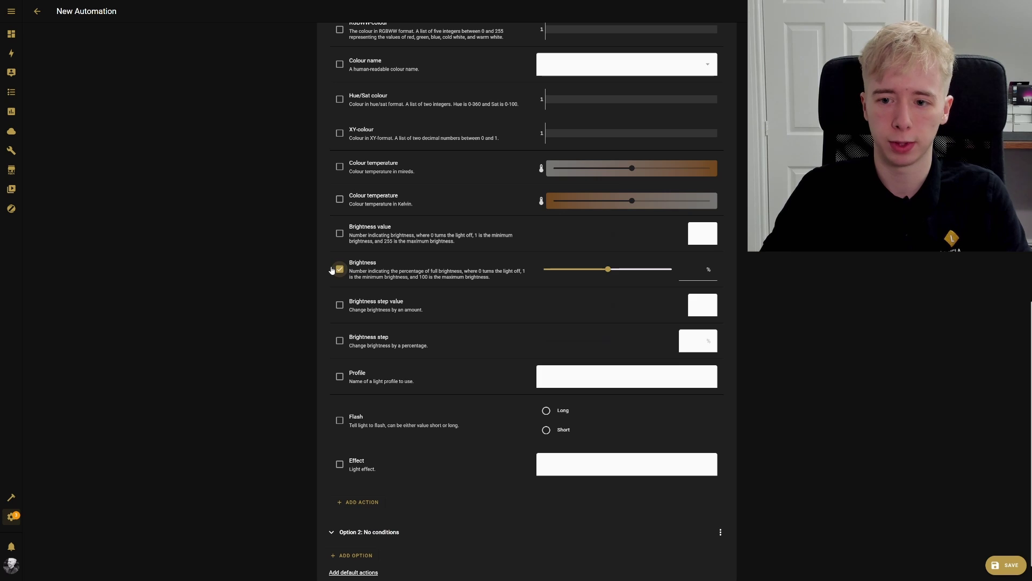
drag(608, 269, 843, 289)
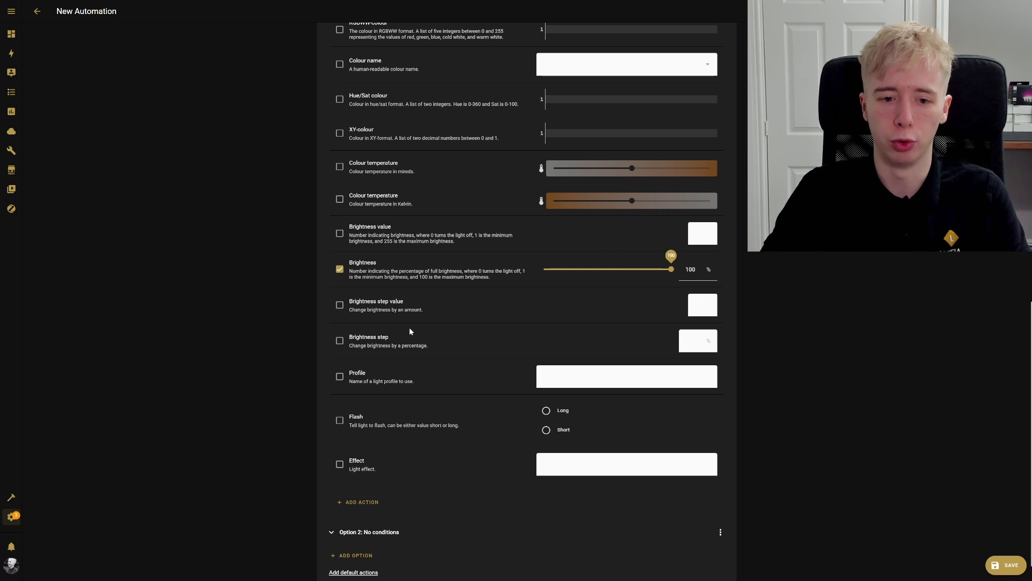
click(340, 199)
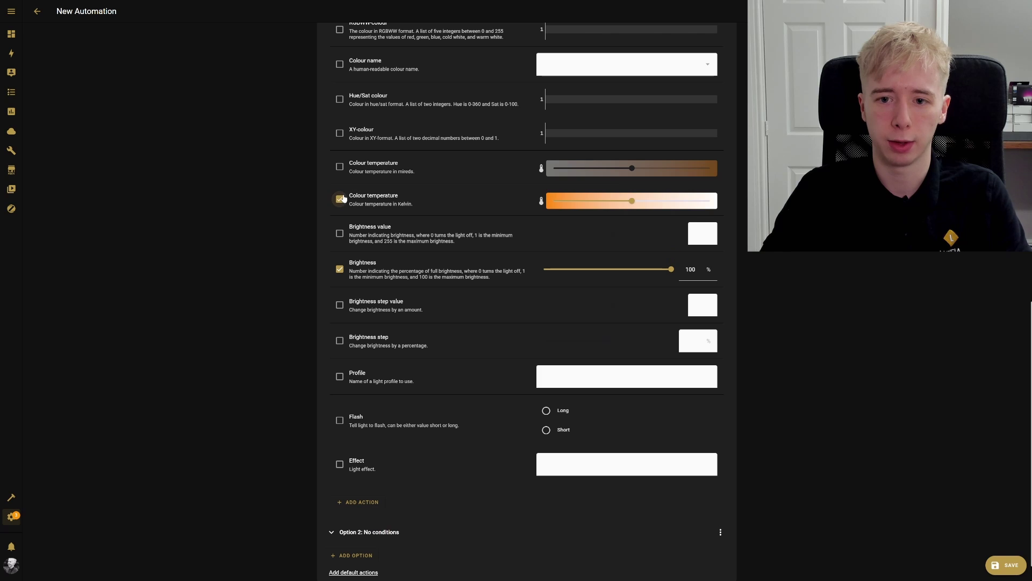
drag(630, 201, 575, 206)
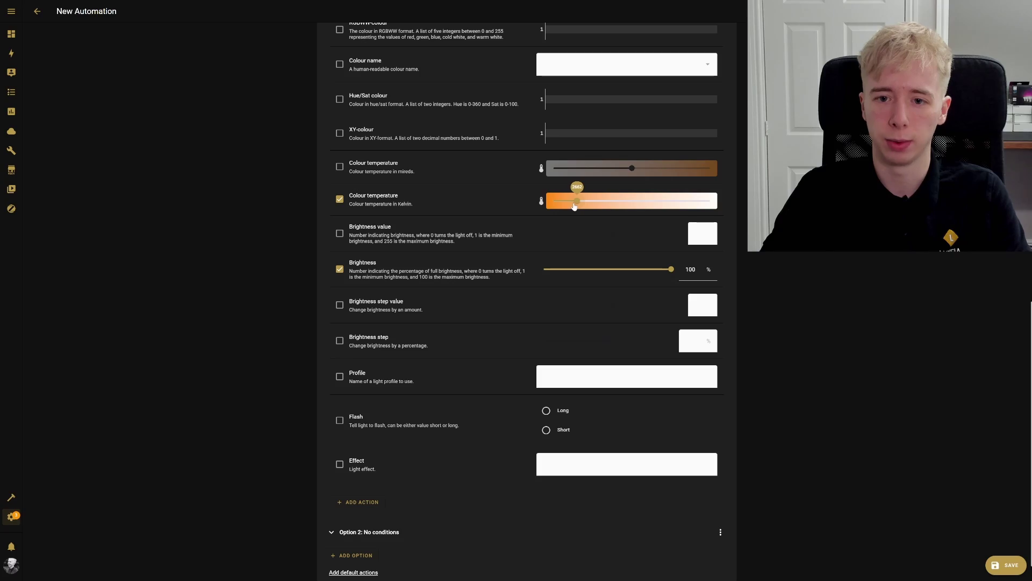
scroll(451, 226, down, 1)
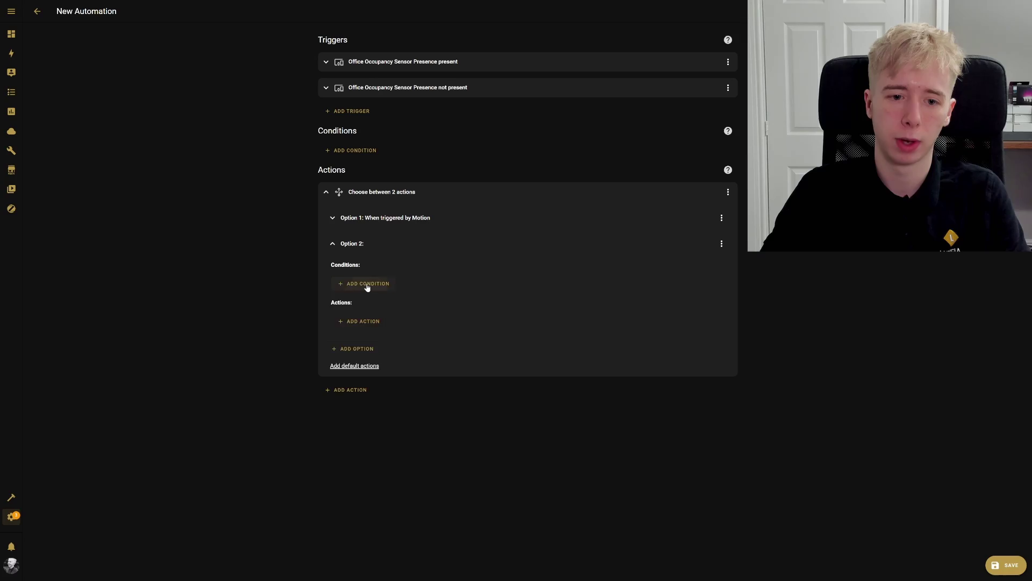
Show the condition type menu under Option 2's Conditions
click(367, 285)
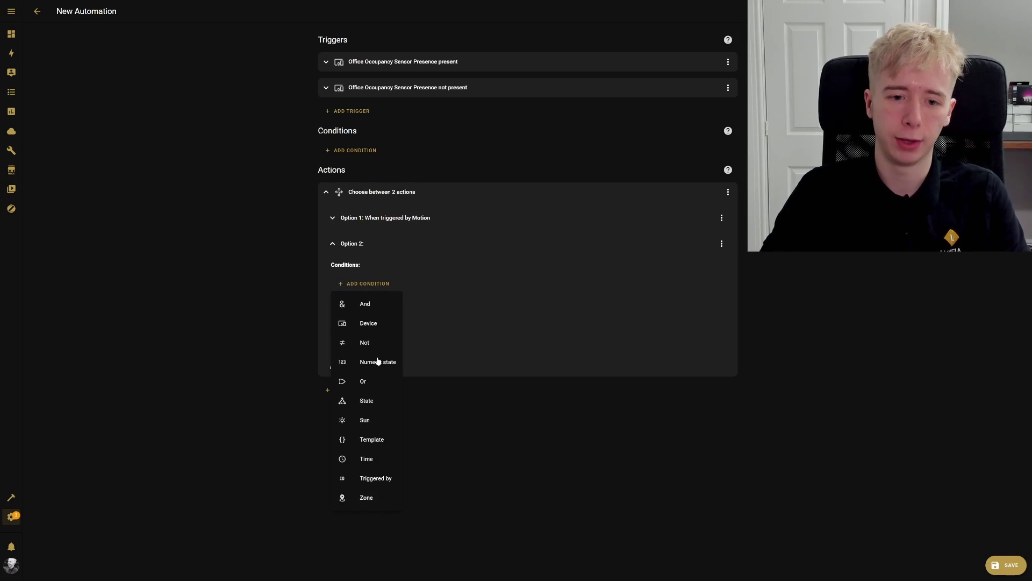
Make Option 2 conditional on being triggered by NoMotion
click(370, 479)
click(347, 339)
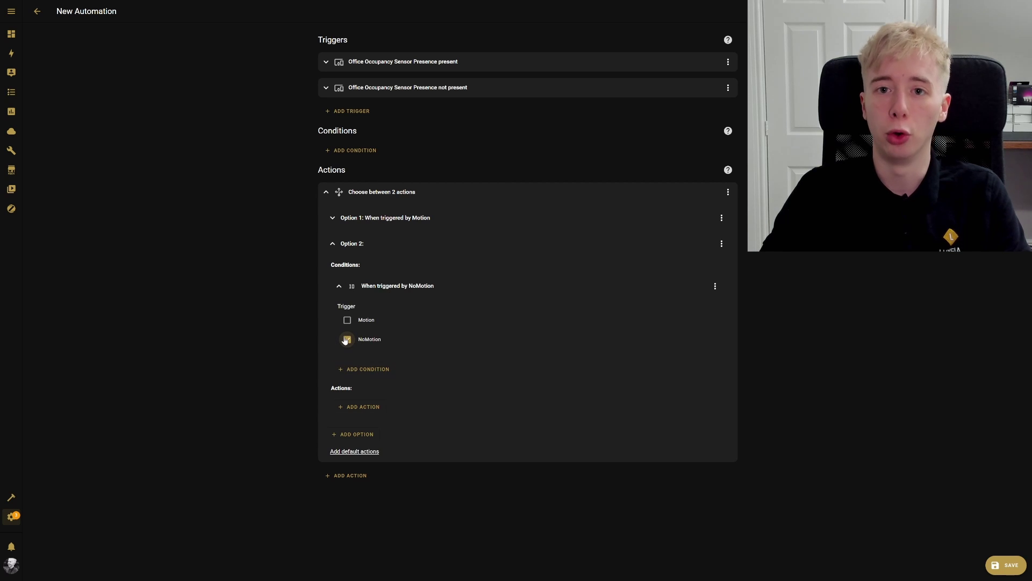
click(379, 293)
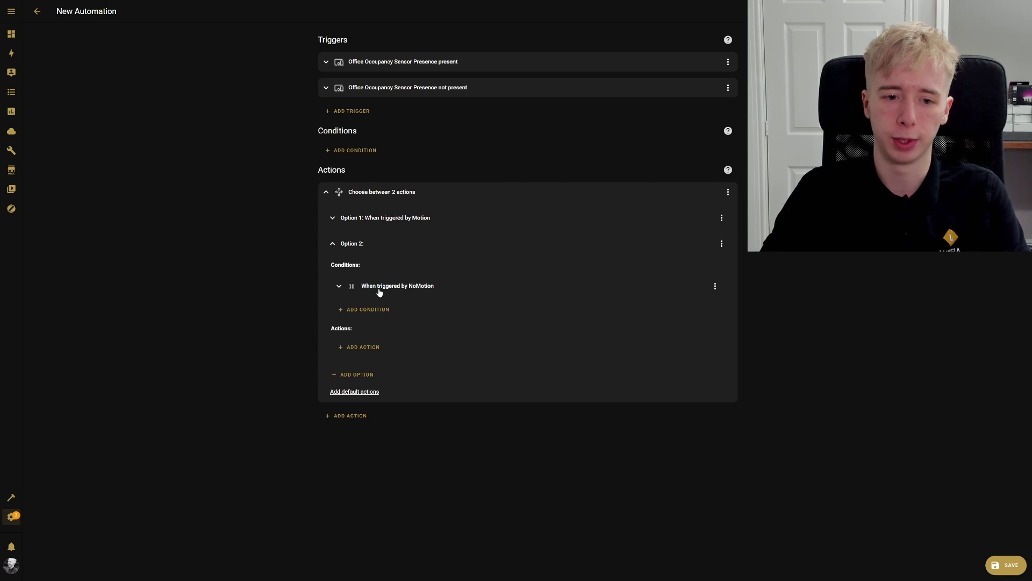
Add a 'Light: Turn off' service call to Option 2 targeting the Office Bulb
click(363, 348)
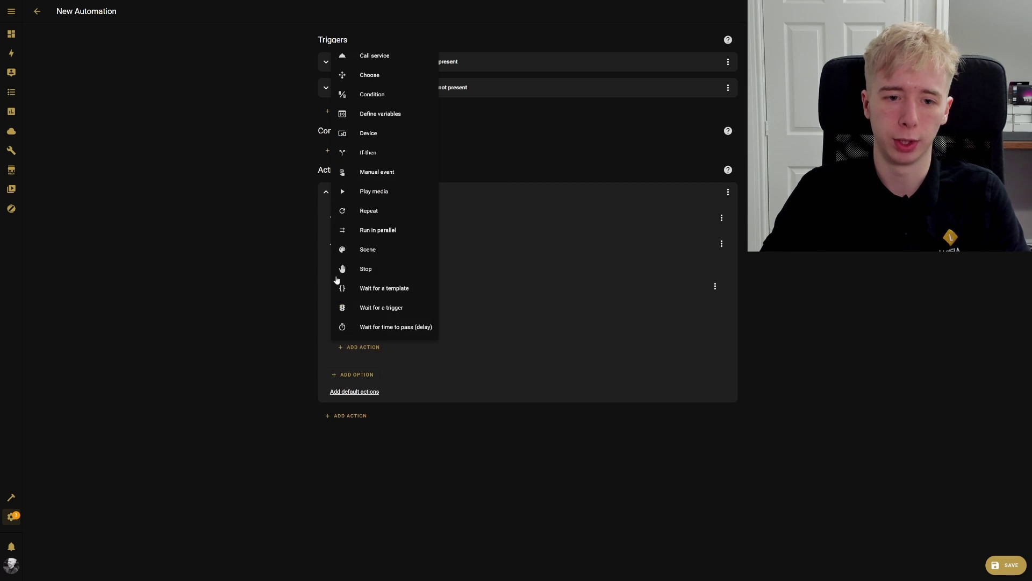
click(372, 57)
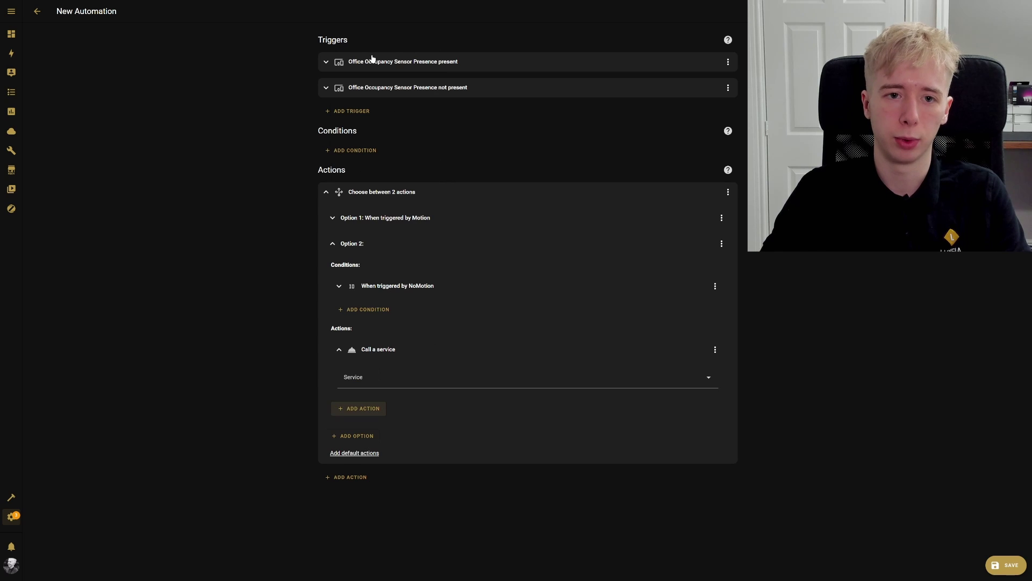
click(371, 376)
text(light:tu)
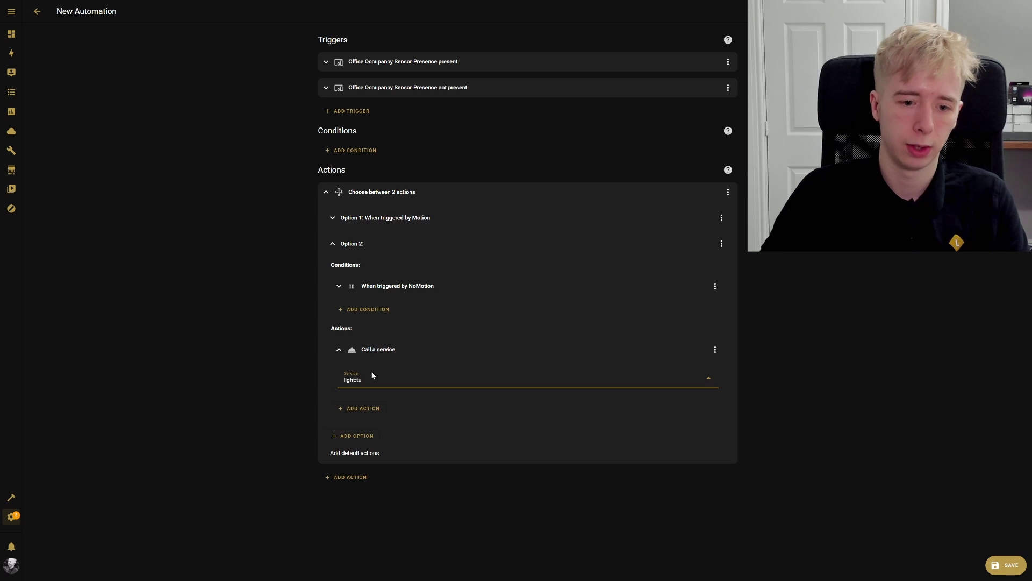
key(BackSpace)
key(BackSpace)
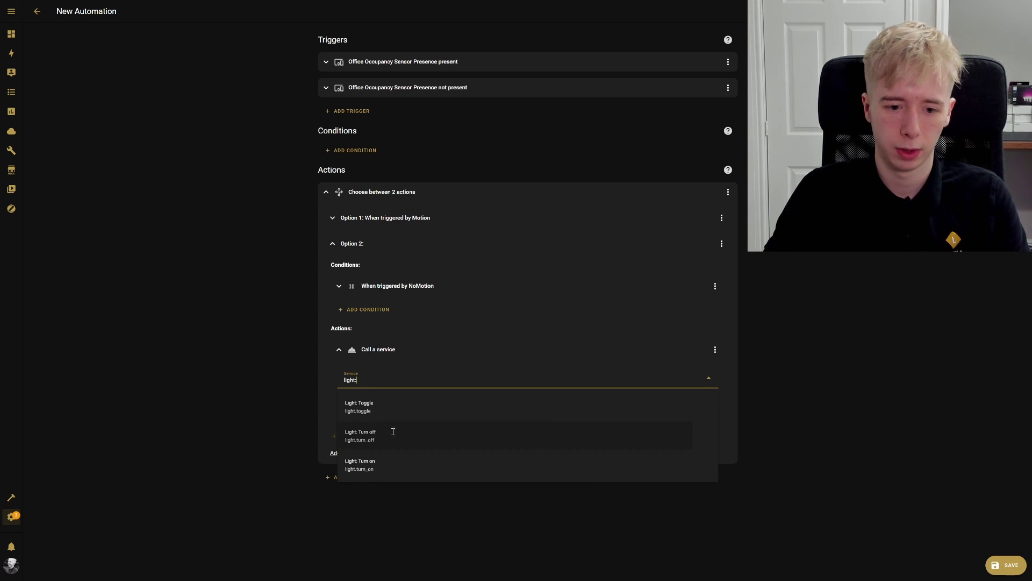
click(392, 433)
click(661, 433)
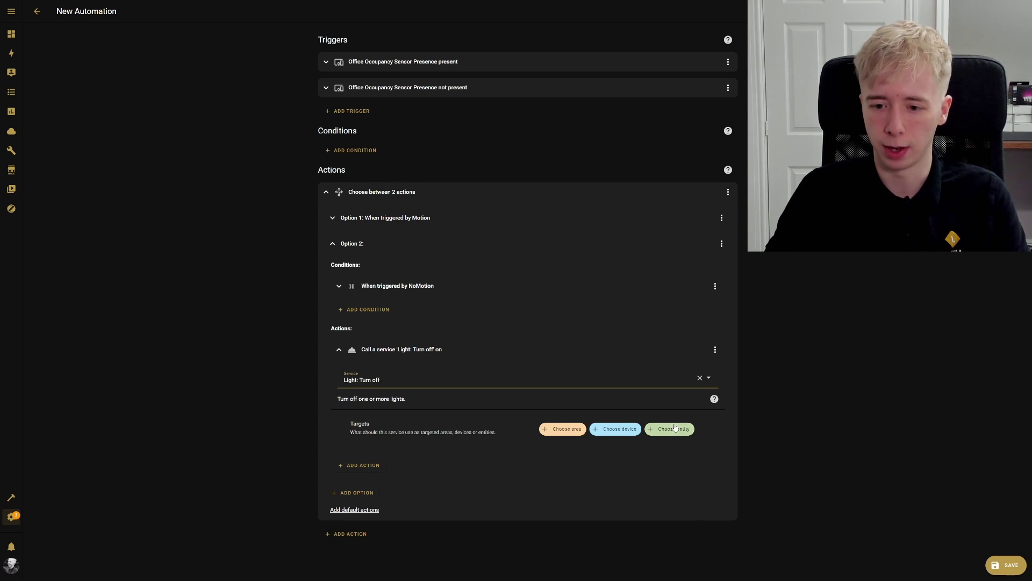
text(office)
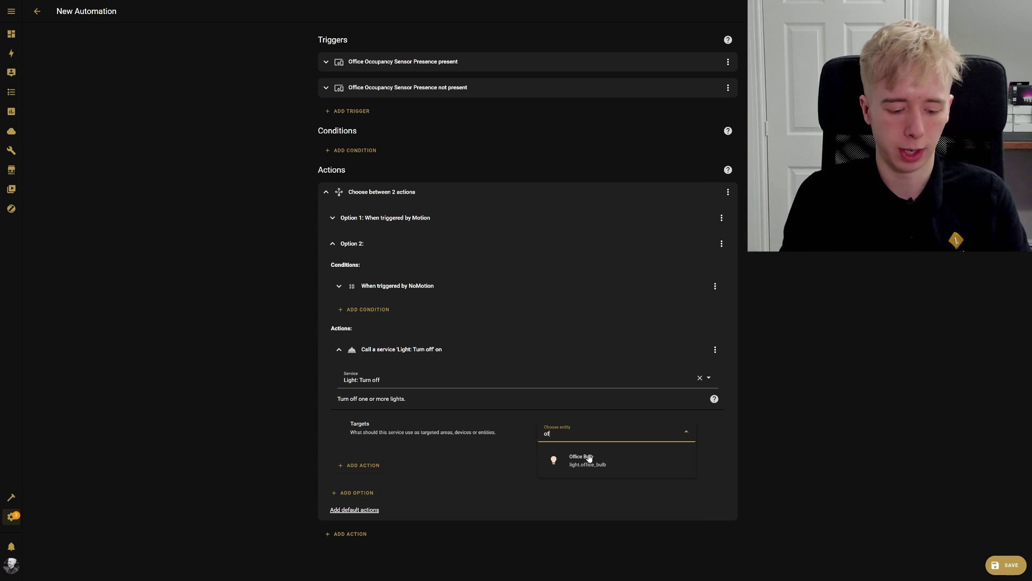
click(581, 457)
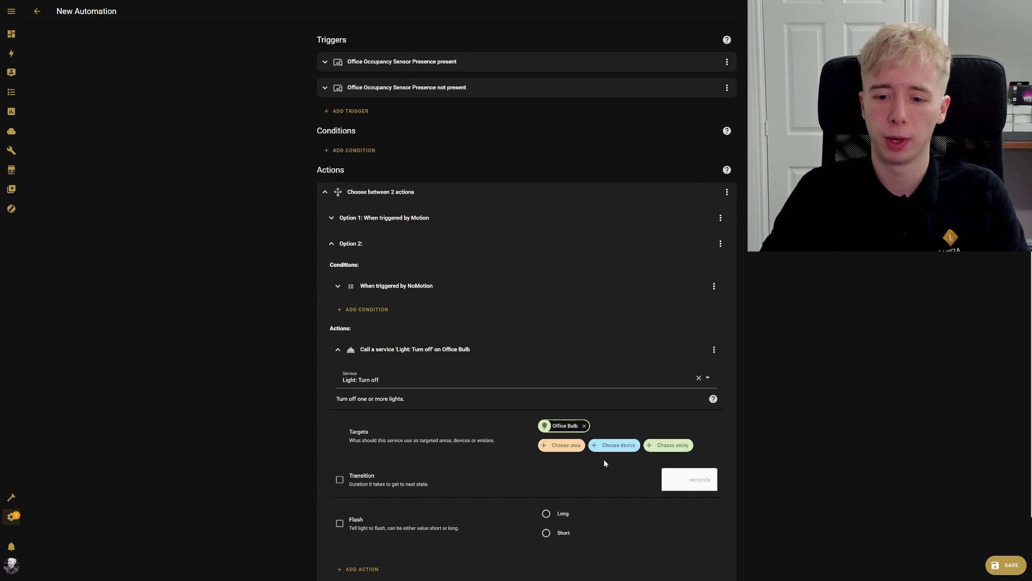
Enable a 20-second transition on the turn-off action
scroll(604, 459, down, 2)
click(339, 407)
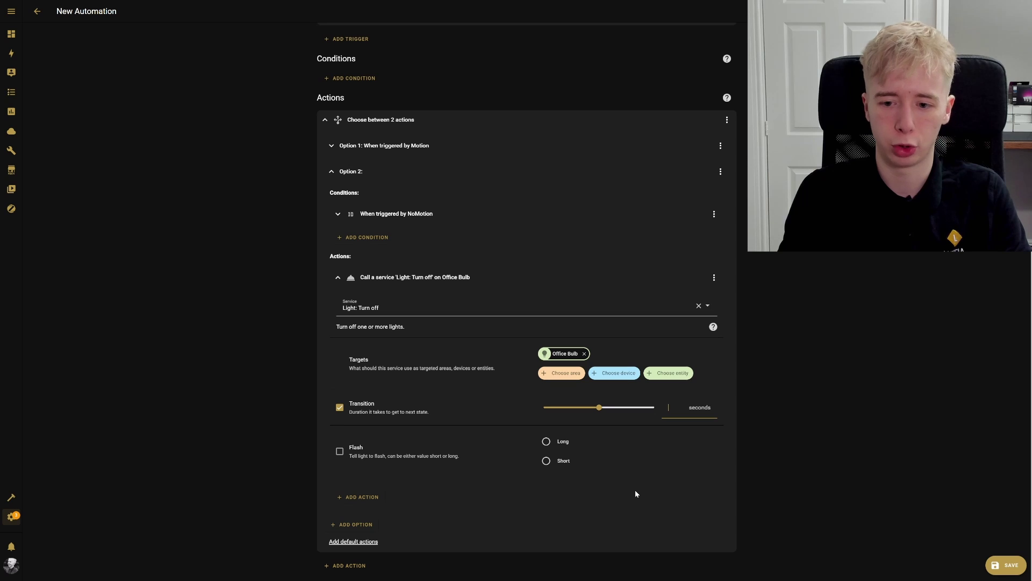
text(20)
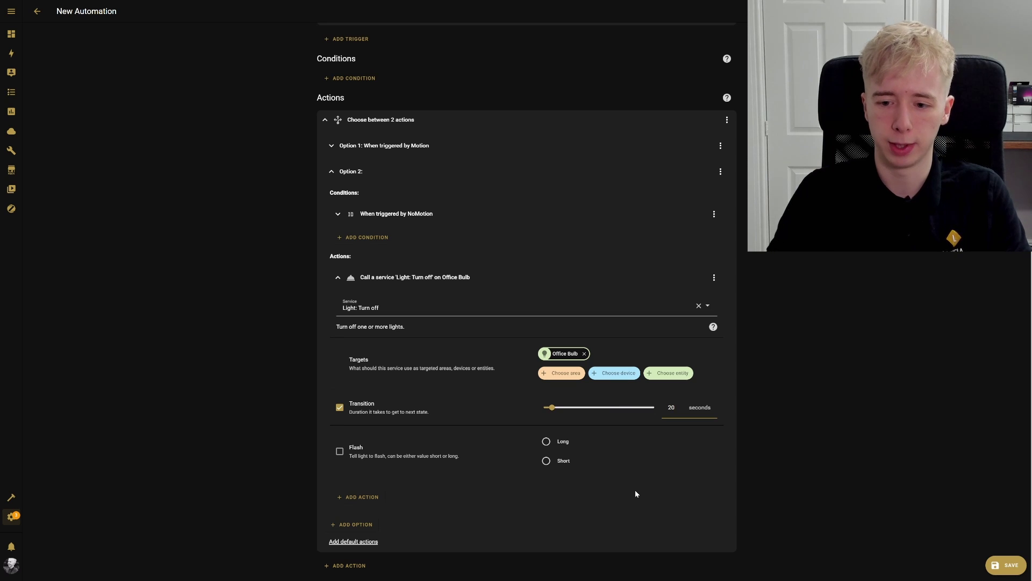
click(636, 494)
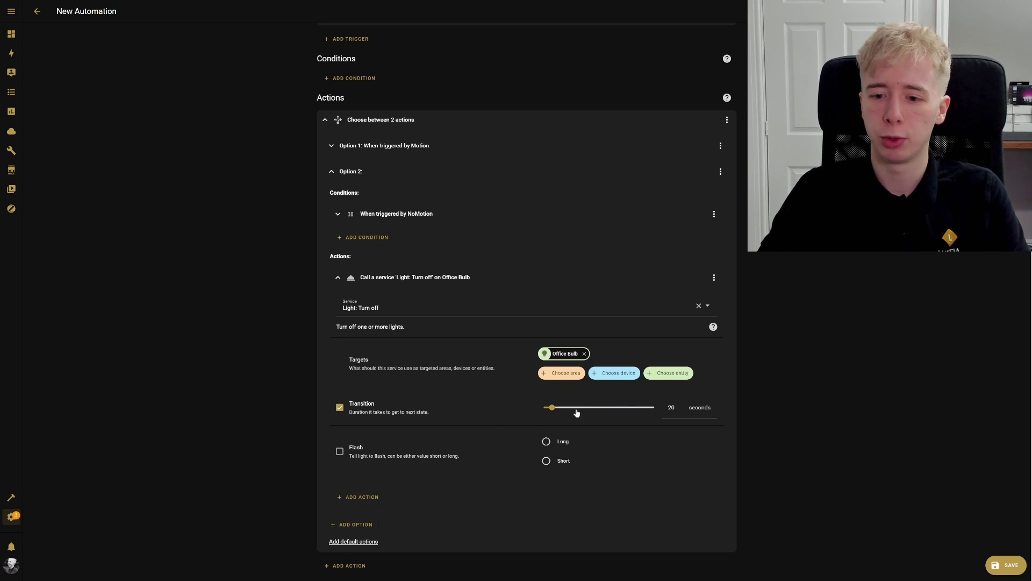
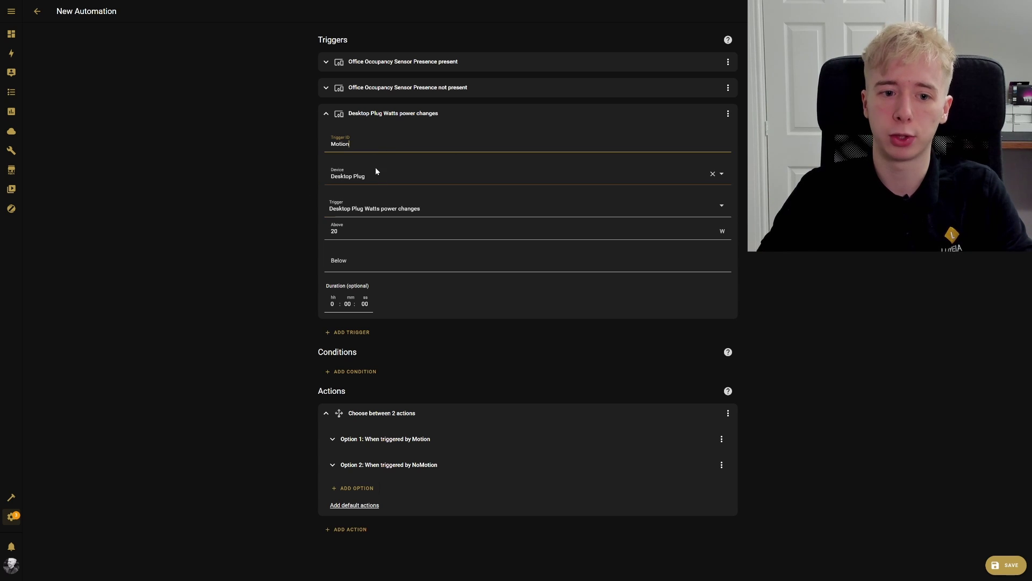
Collapse the Desktop Plug power trigger, then expand and refold Option 1 to review its turn-on action
click(377, 118)
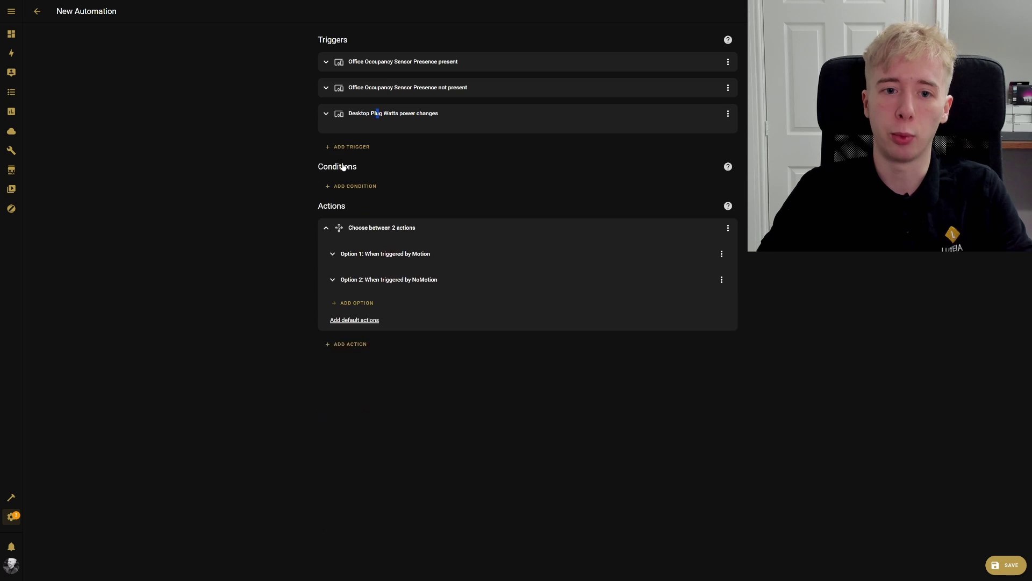
click(357, 245)
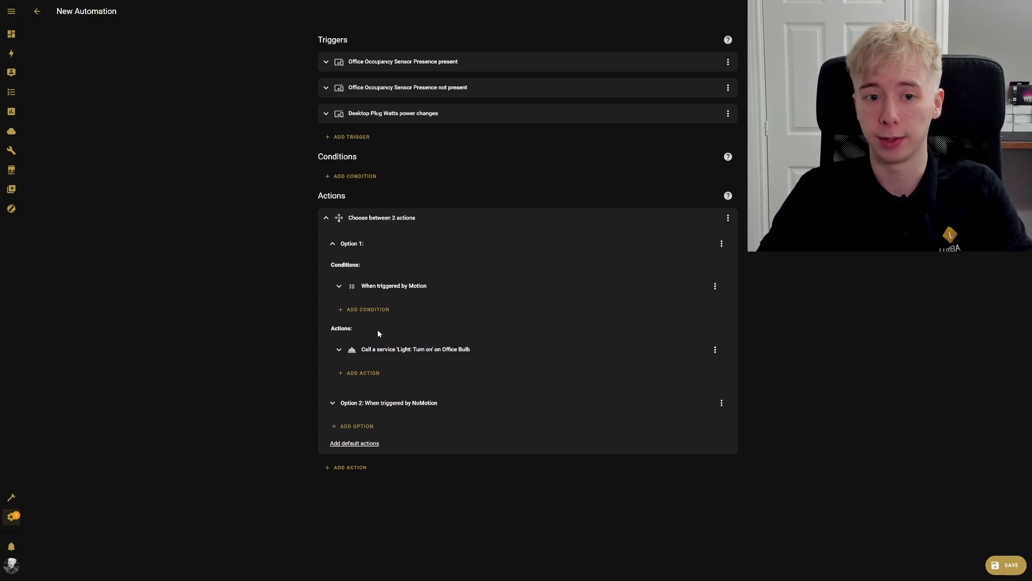
click(355, 244)
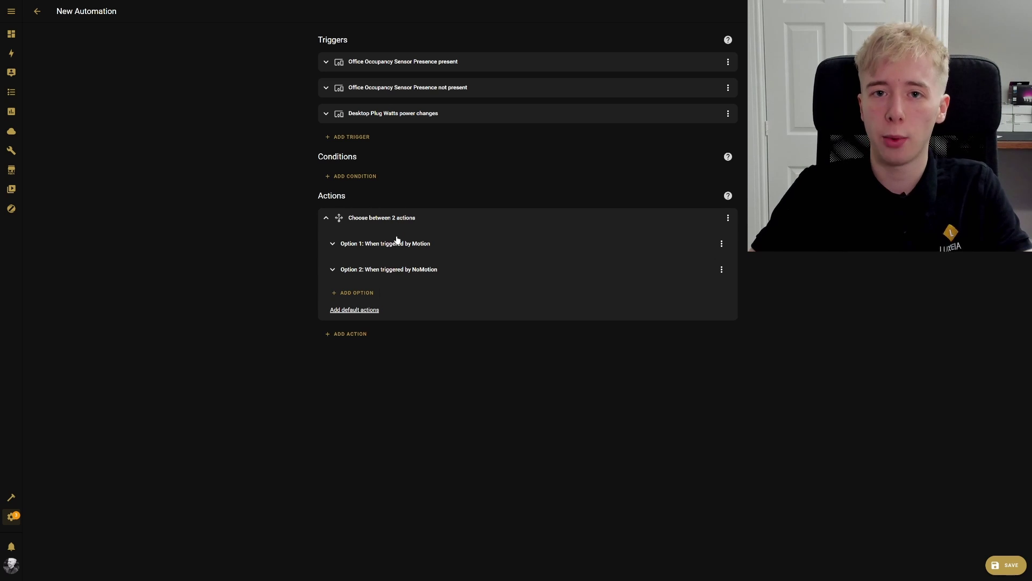
Cut Option 2's NoMotion condition and add an empty And condition block in its place
click(396, 269)
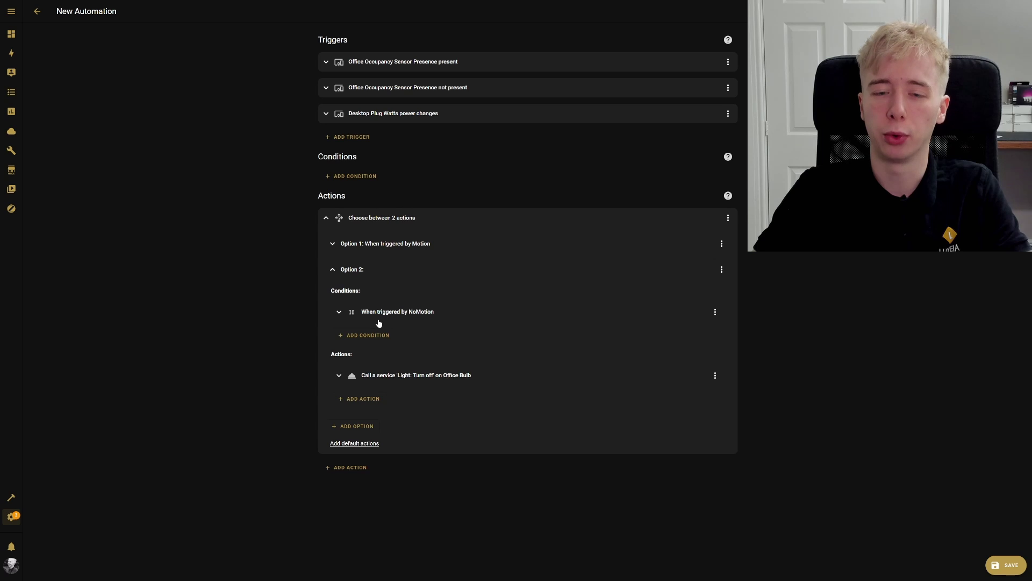
click(715, 311)
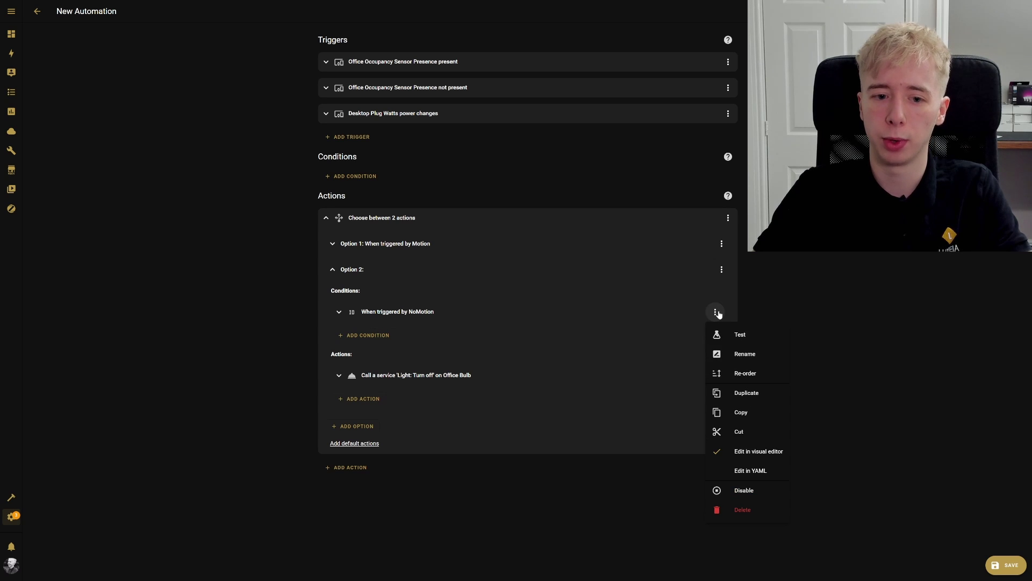
click(740, 431)
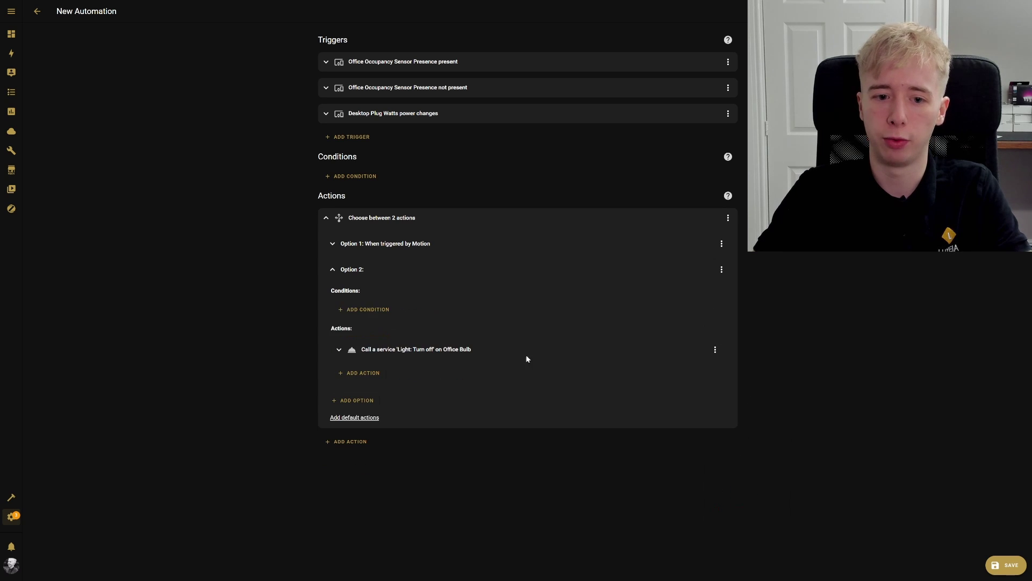
click(384, 310)
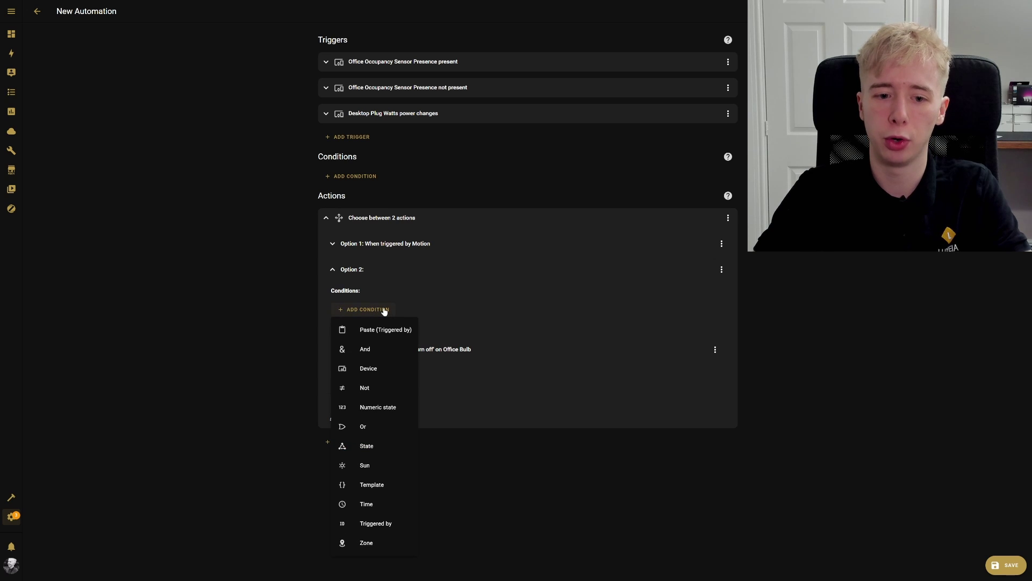
click(365, 349)
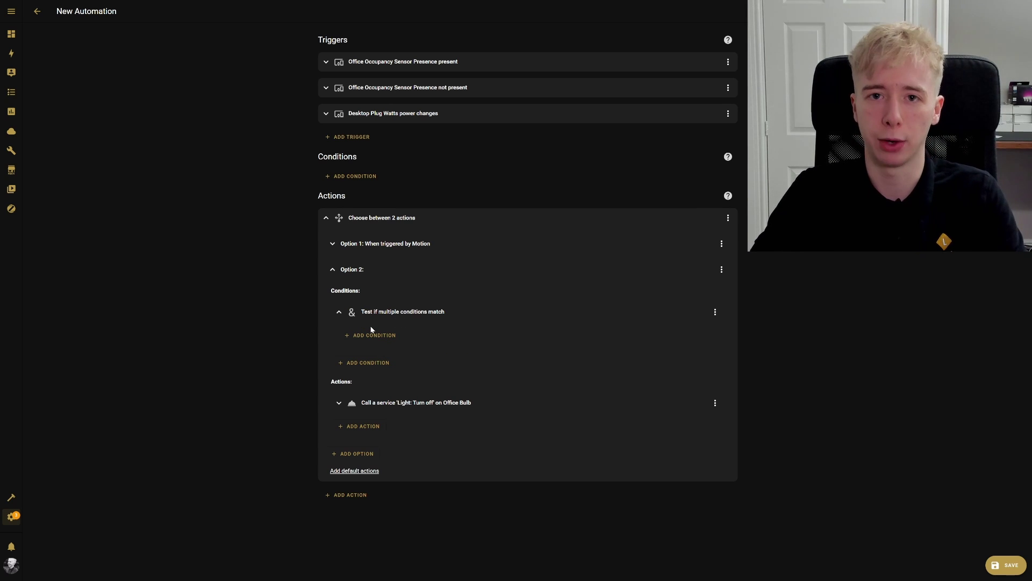
Paste the NoMotion condition into Option 2's And block
click(380, 338)
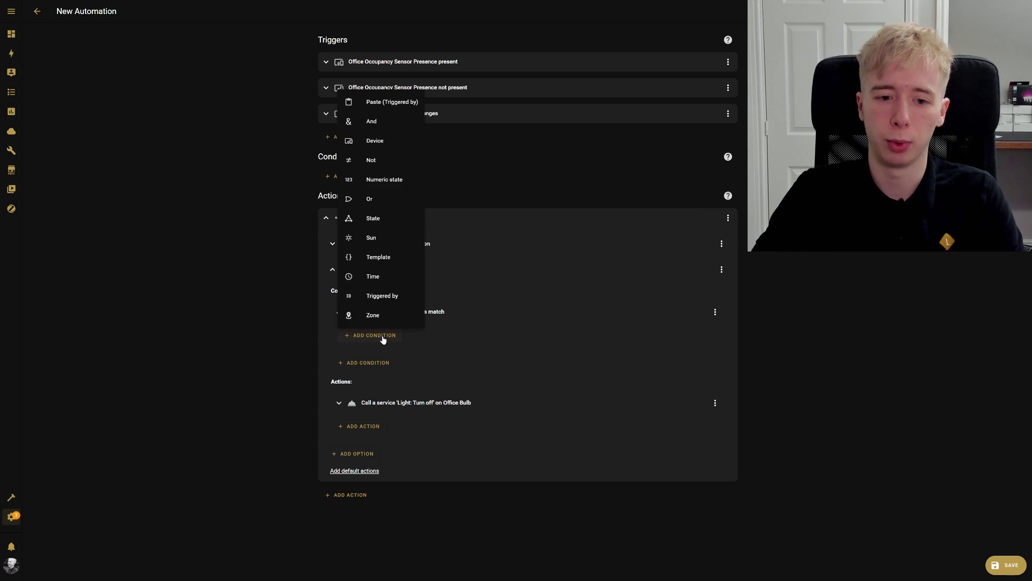
click(394, 102)
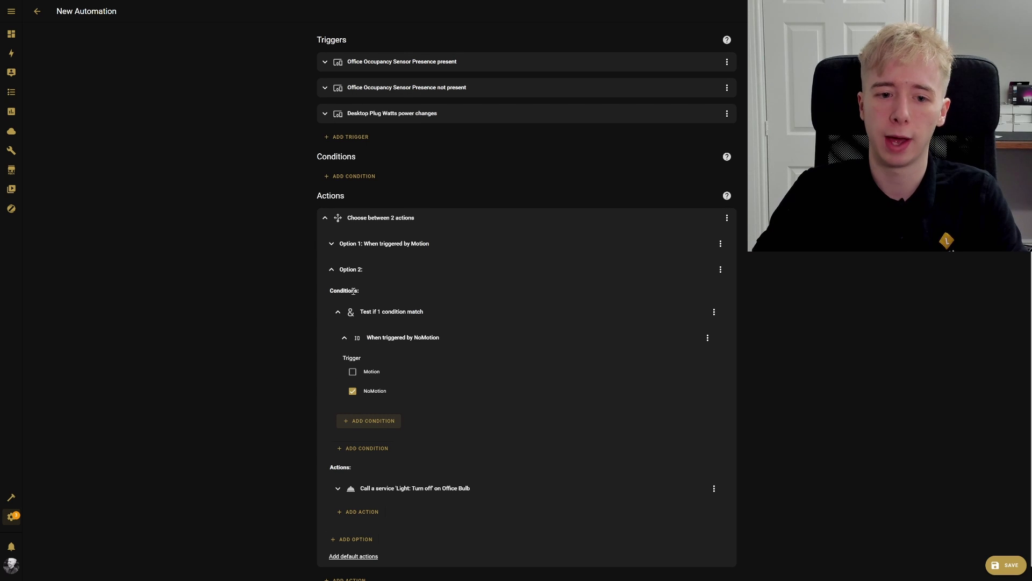
click(390, 343)
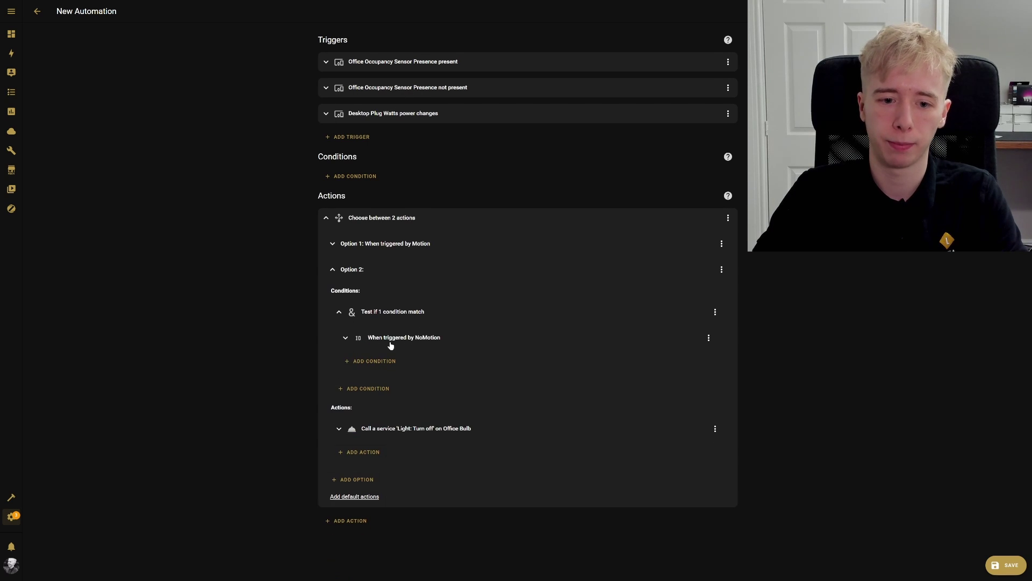
Add a Desktop Plug device condition to the And block
click(360, 367)
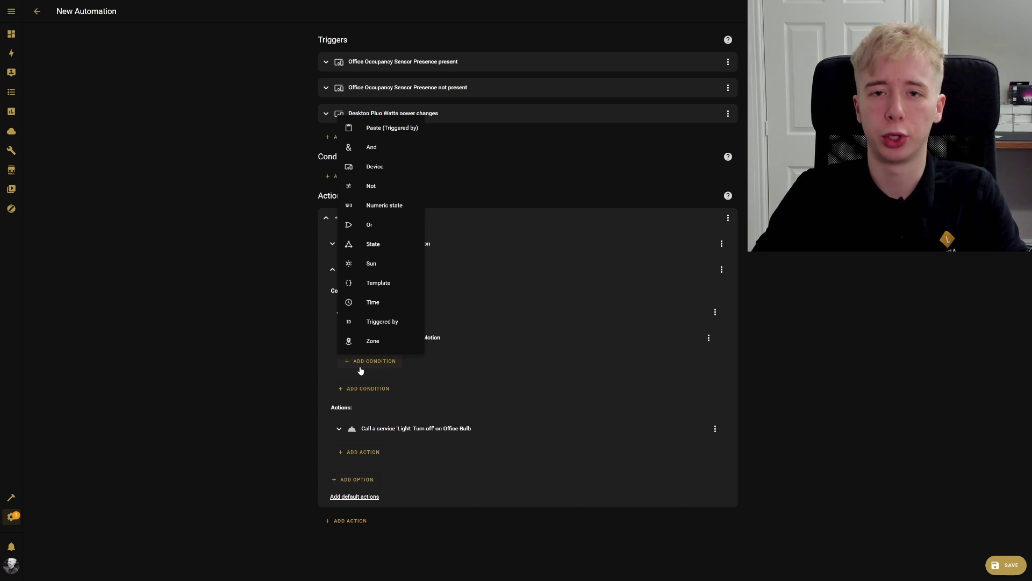
click(375, 167)
click(401, 398)
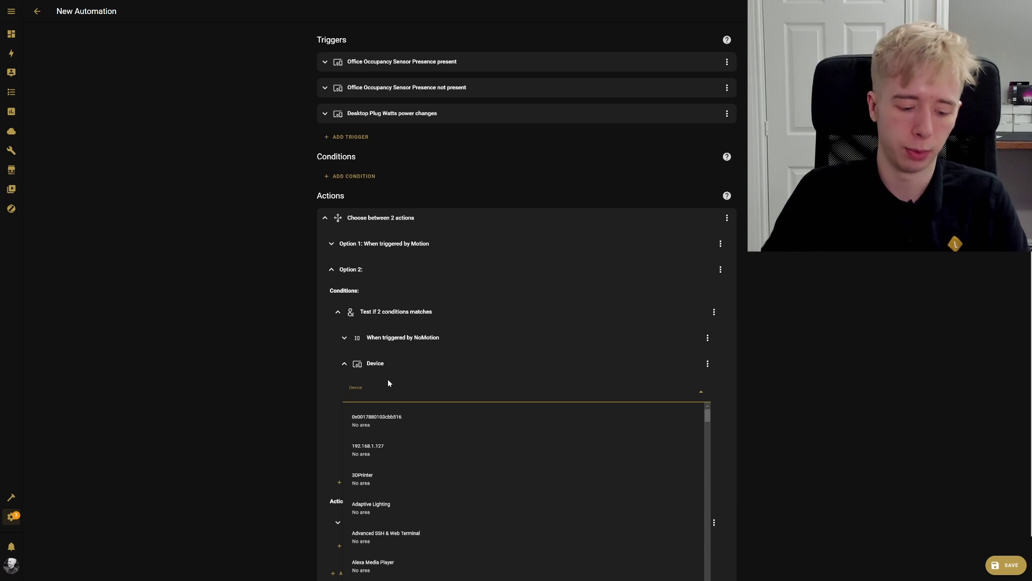
text(desk)
click(397, 420)
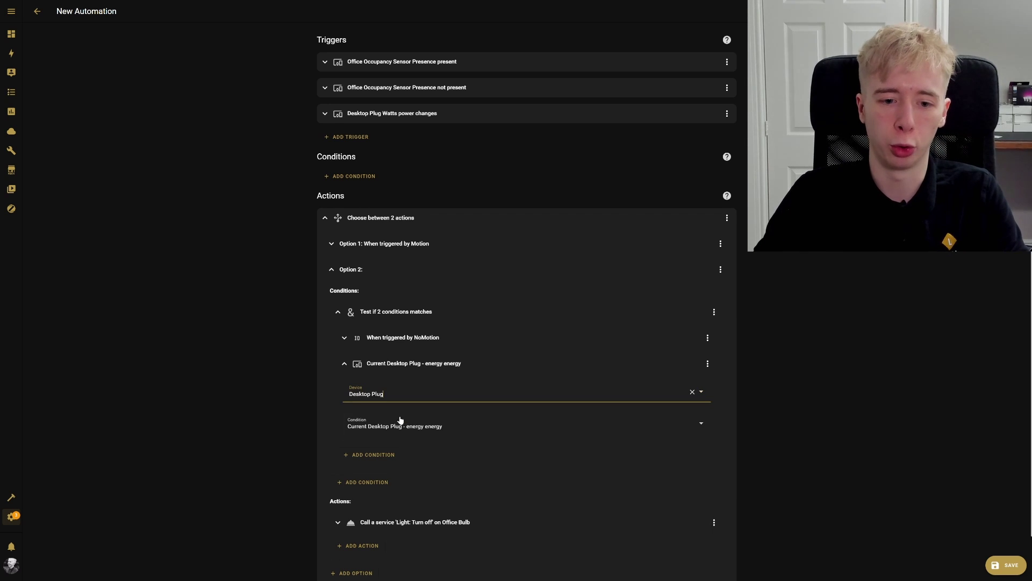
scroll(378, 374, down, 2)
Set the Desktop Plug condition to Current Desktop Plug Watts power above 20
click(378, 373)
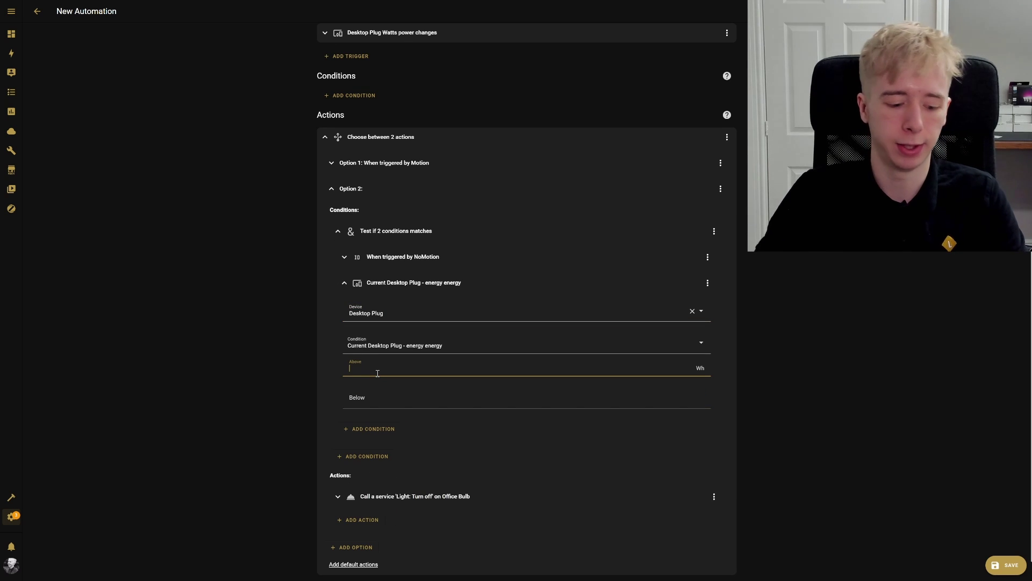
text(20)
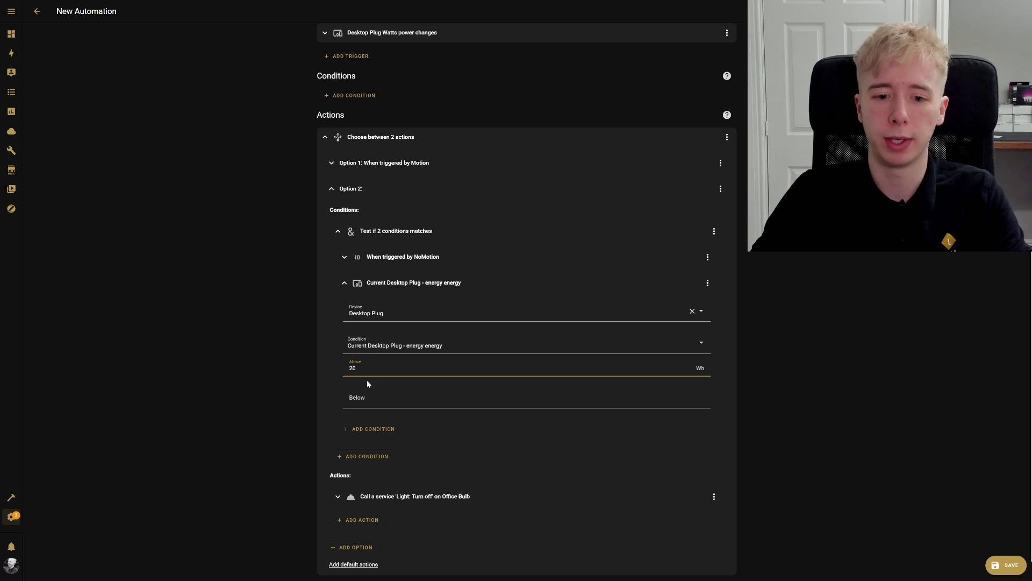
click(369, 346)
click(406, 425)
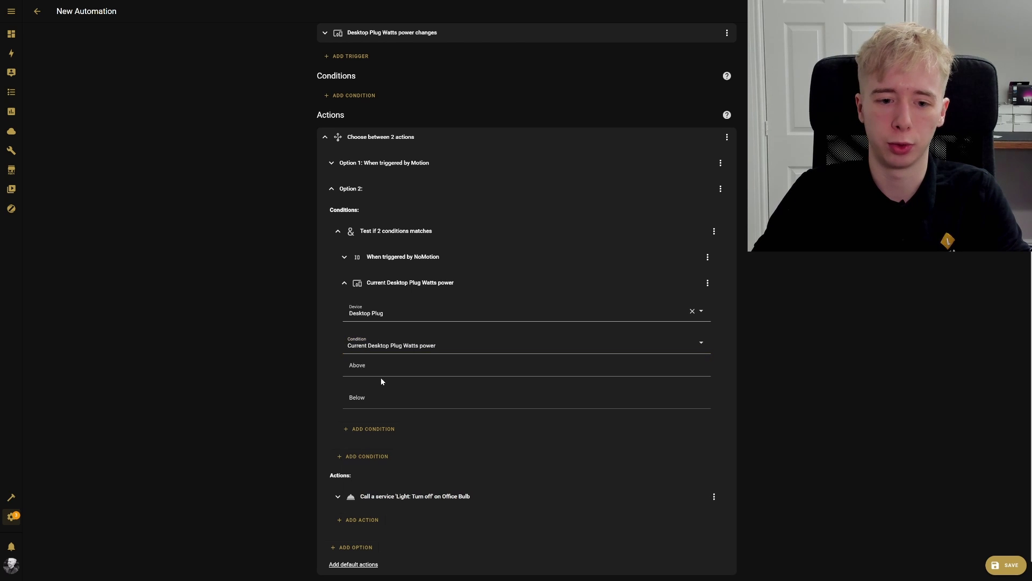
click(372, 366)
text(20)
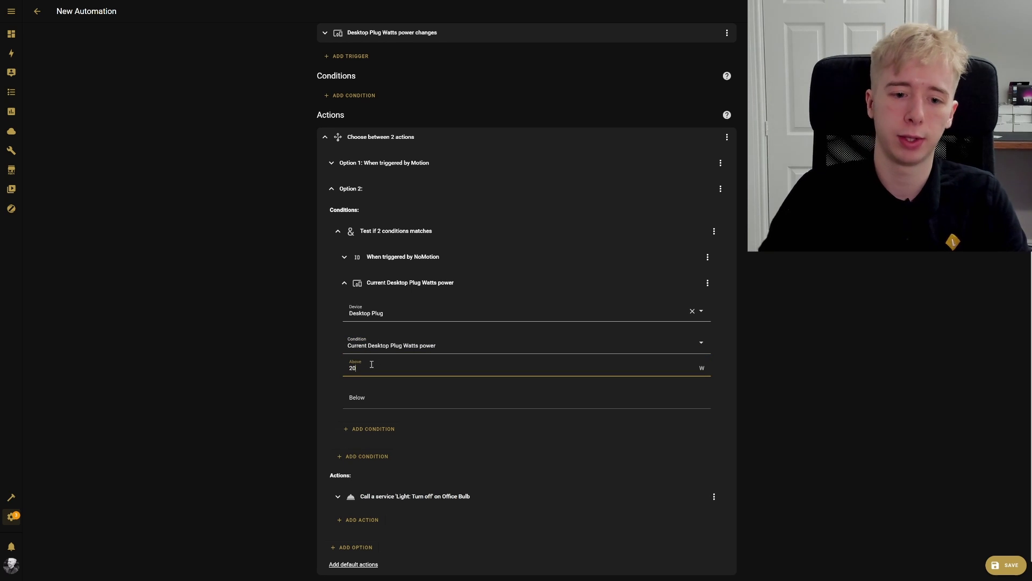
click(306, 340)
click(396, 288)
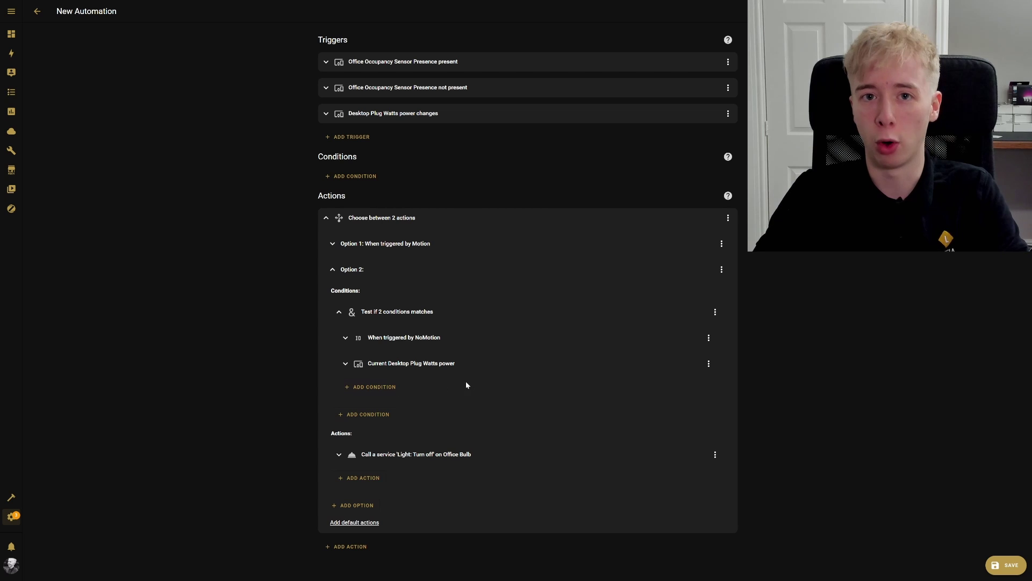
Fold and reopen the 'Test if 2 conditions matches' block, then expand Option 1
click(376, 312)
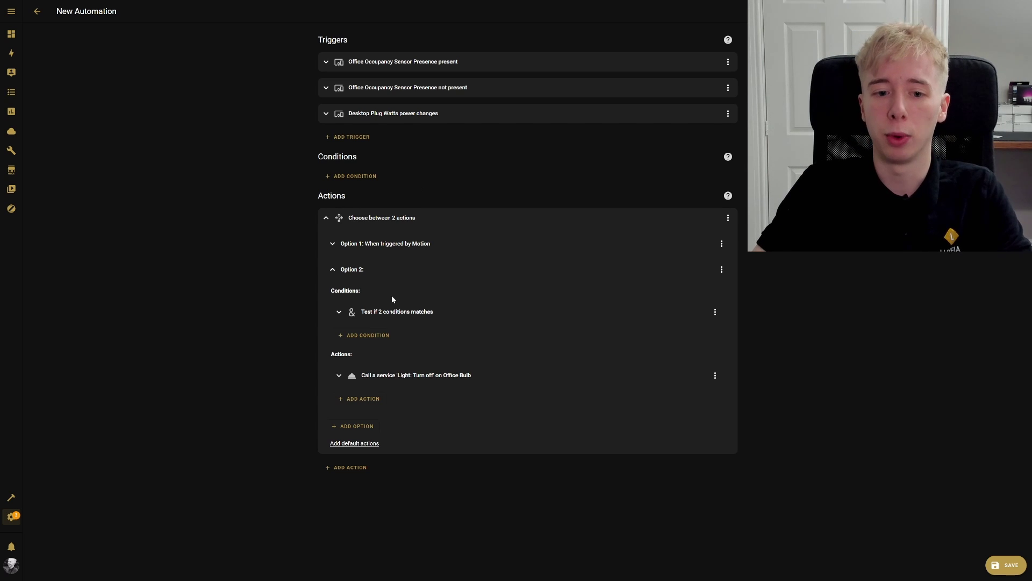
click(397, 312)
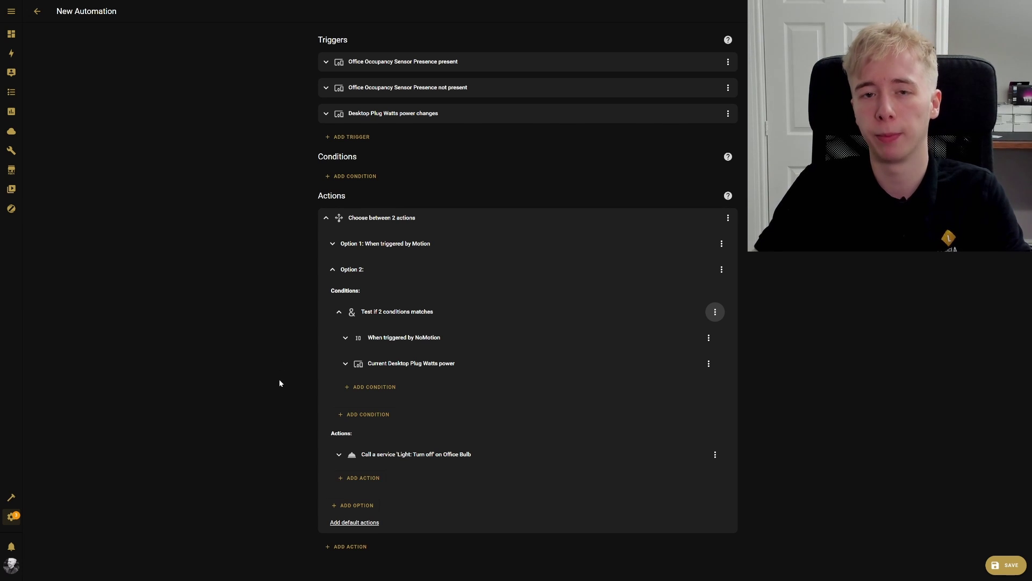
click(352, 243)
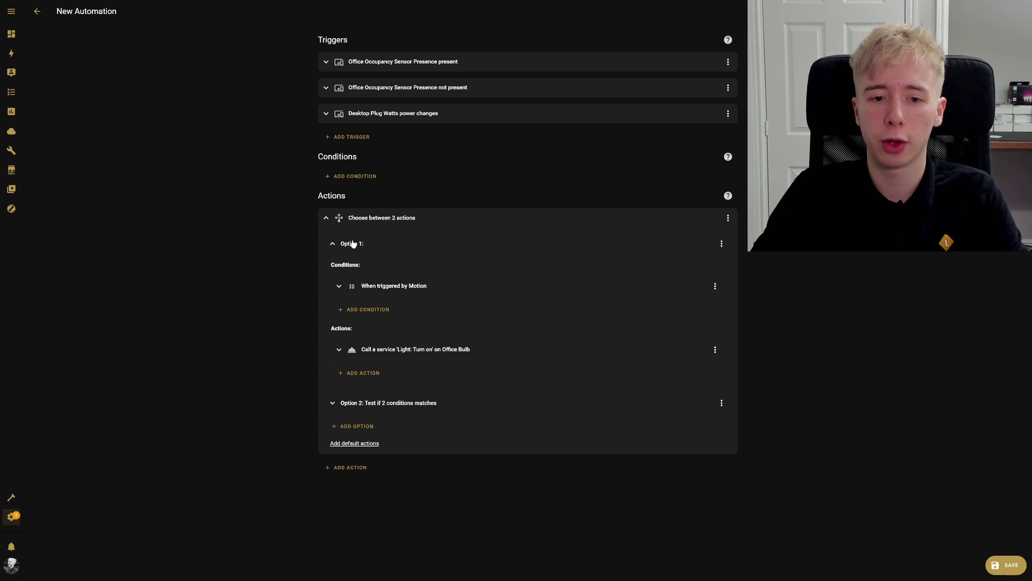
Cut Option 1's Motion condition, add an And block, and paste Motion inside it
click(715, 286)
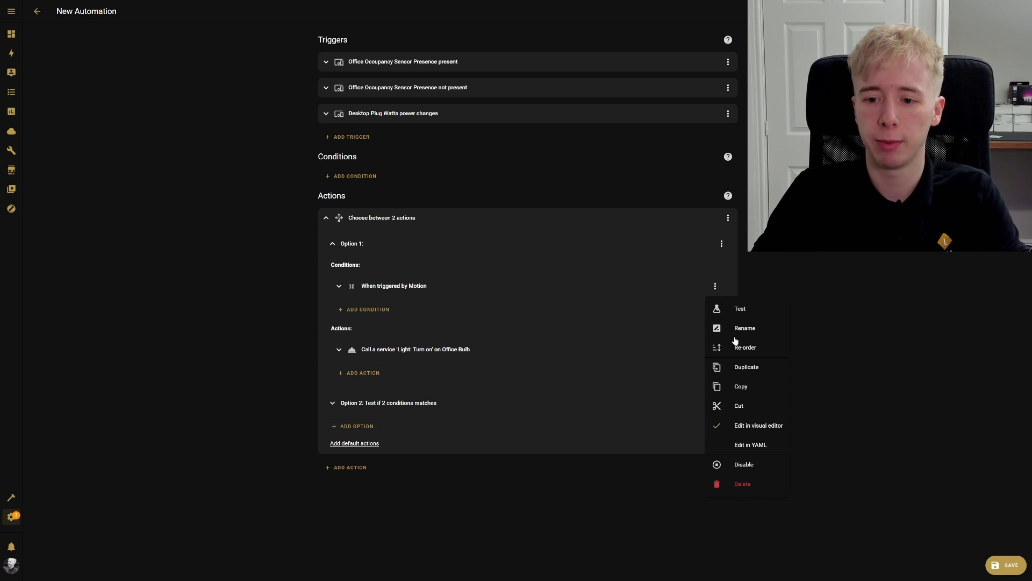
click(739, 406)
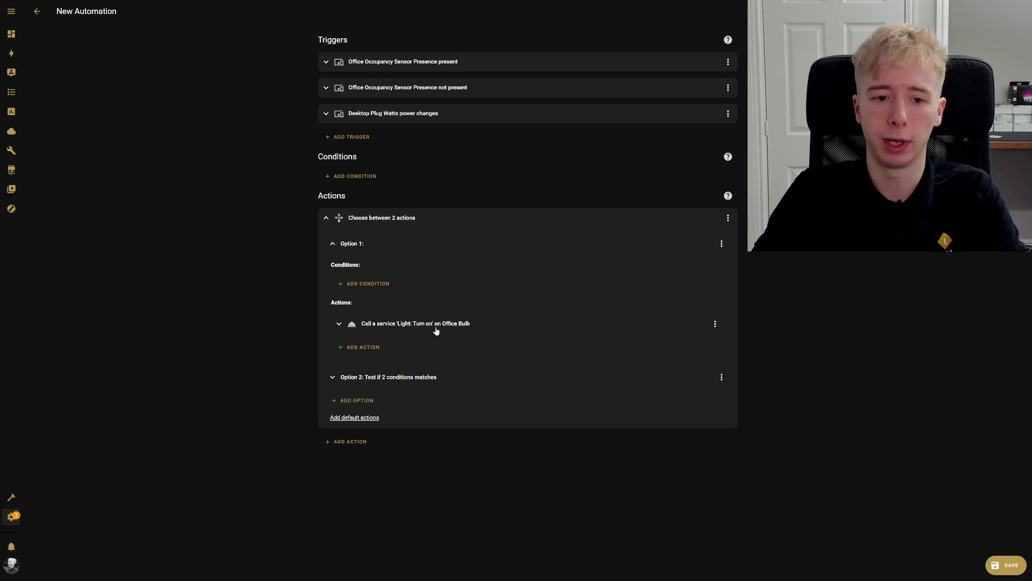
click(373, 284)
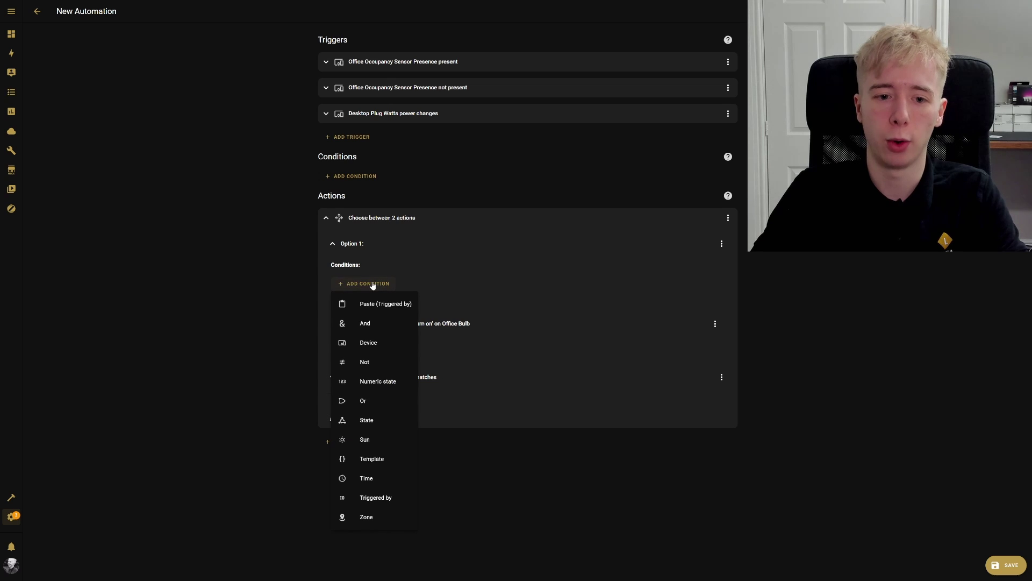
click(369, 323)
click(377, 308)
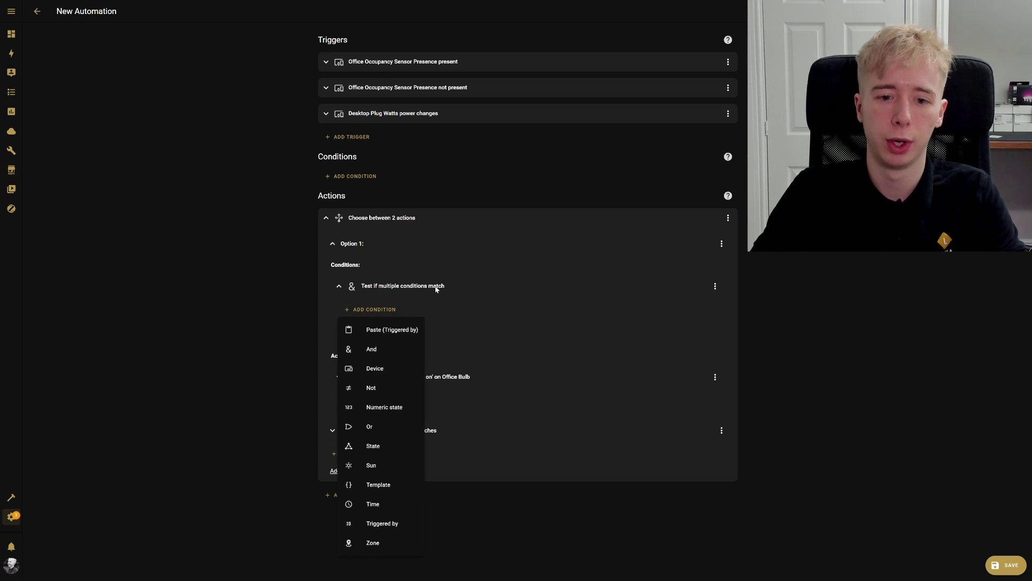
click(388, 330)
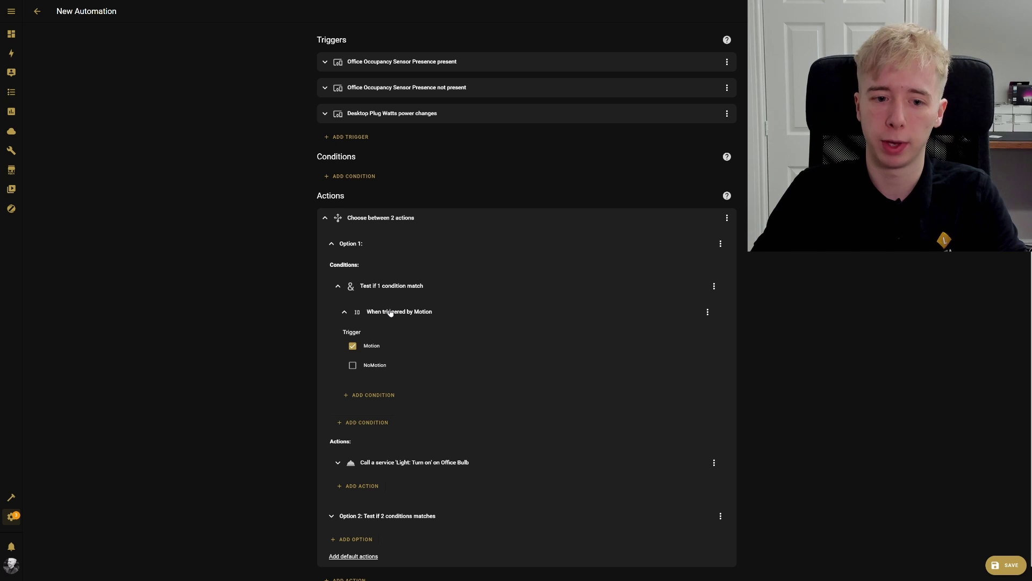
click(325, 218)
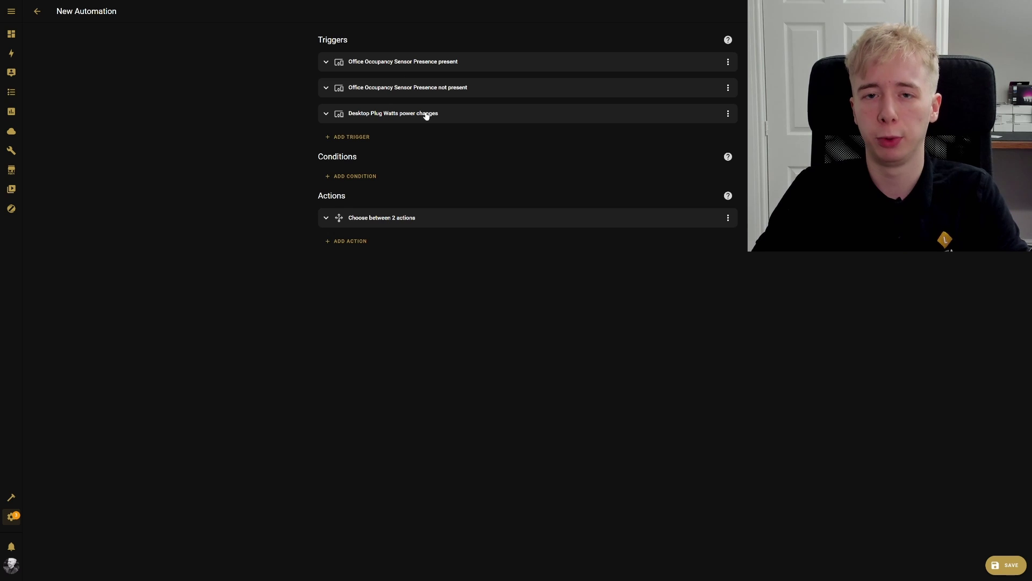
Reopen the choose action and Option 2's And block to review, then fold Option 2
click(390, 217)
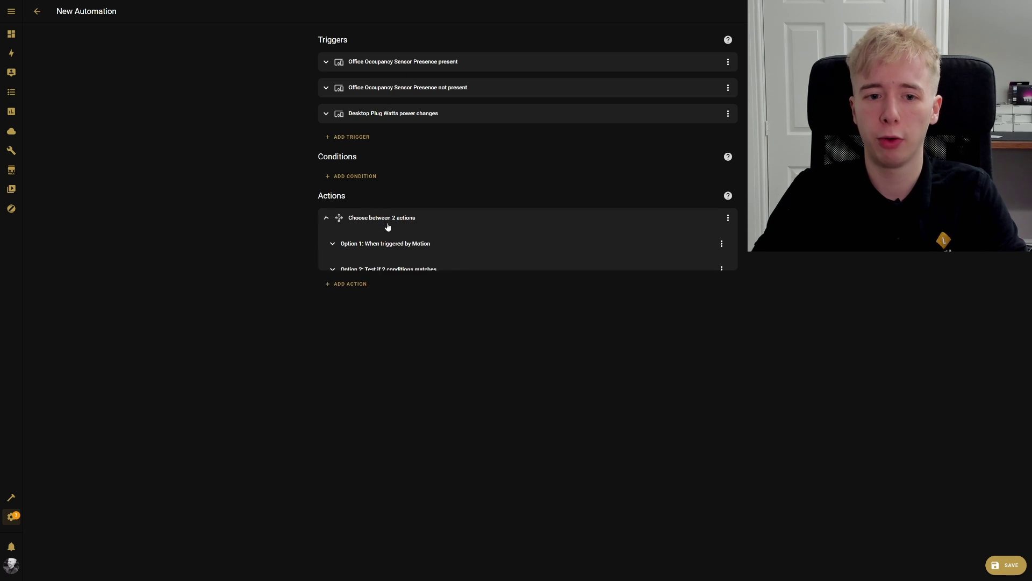
click(365, 270)
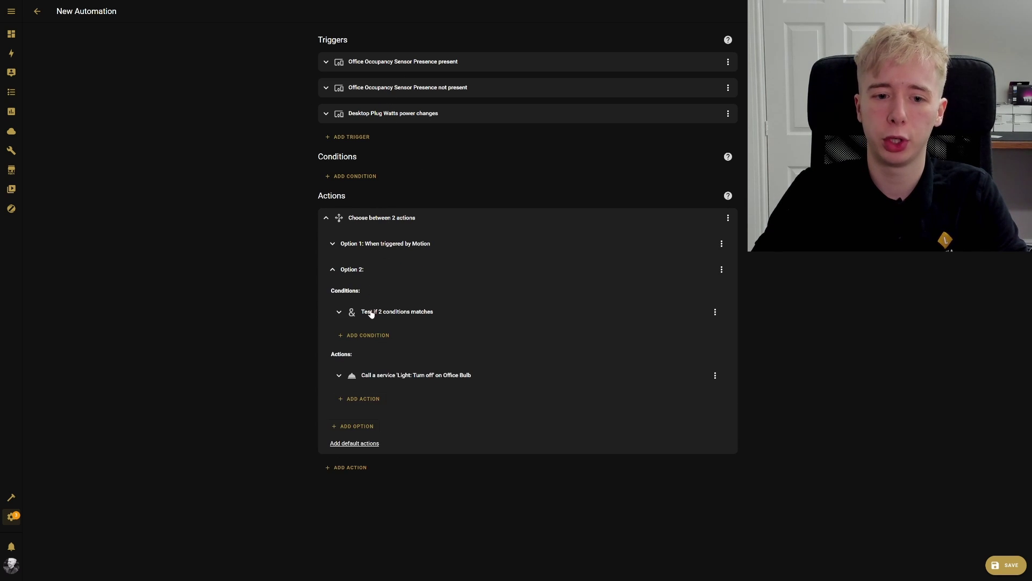
click(371, 314)
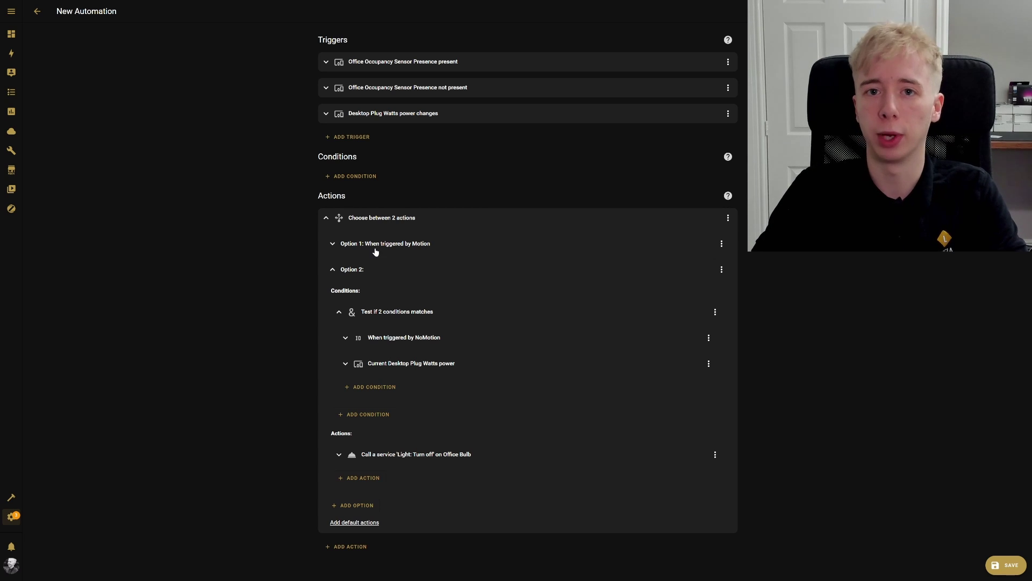
click(346, 273)
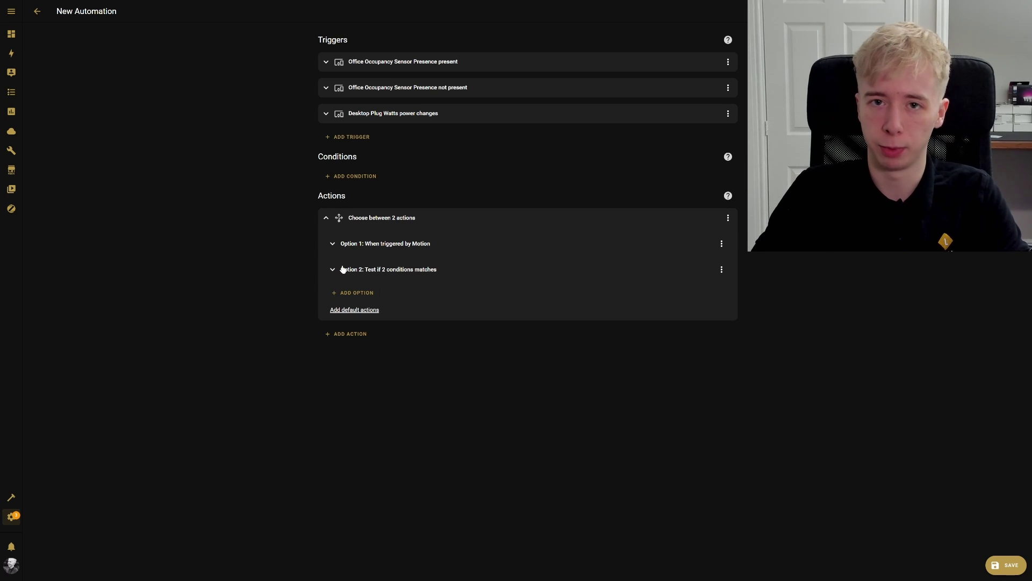
Add a Couch Sensor device trigger for 'Moisture became moist'
click(350, 139)
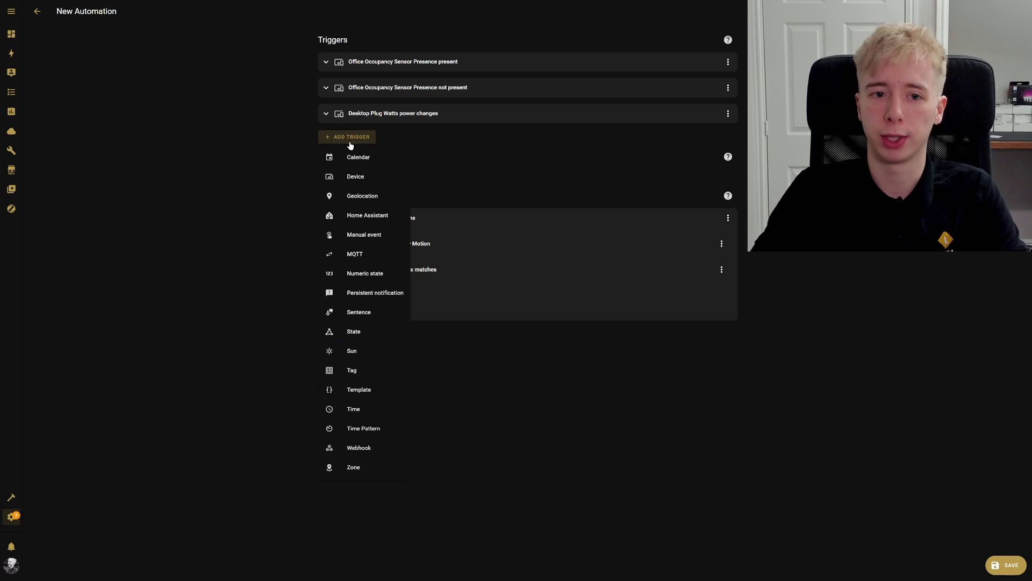
click(364, 177)
click(362, 168)
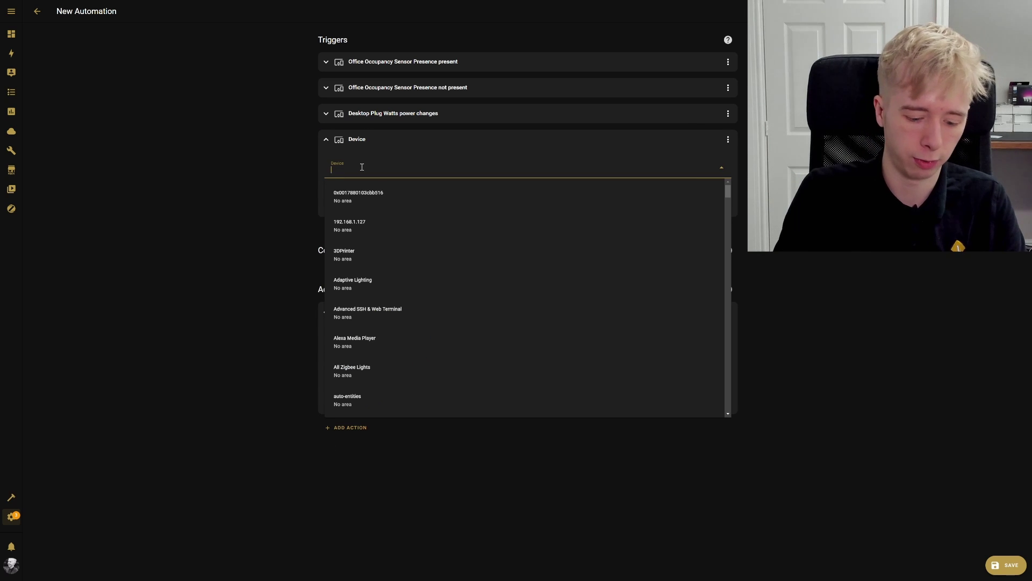
text(cou)
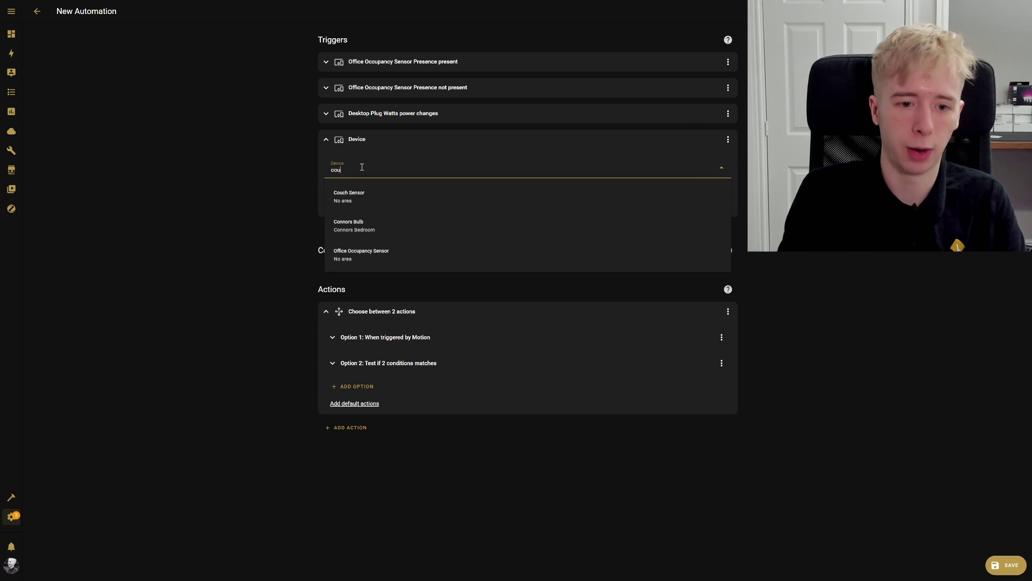
click(375, 197)
click(395, 208)
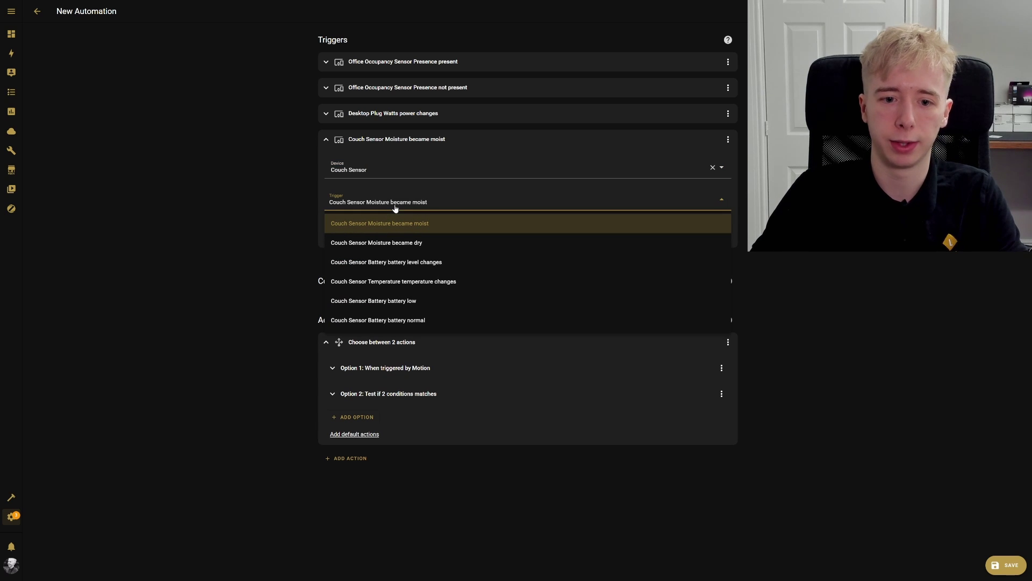
click(422, 224)
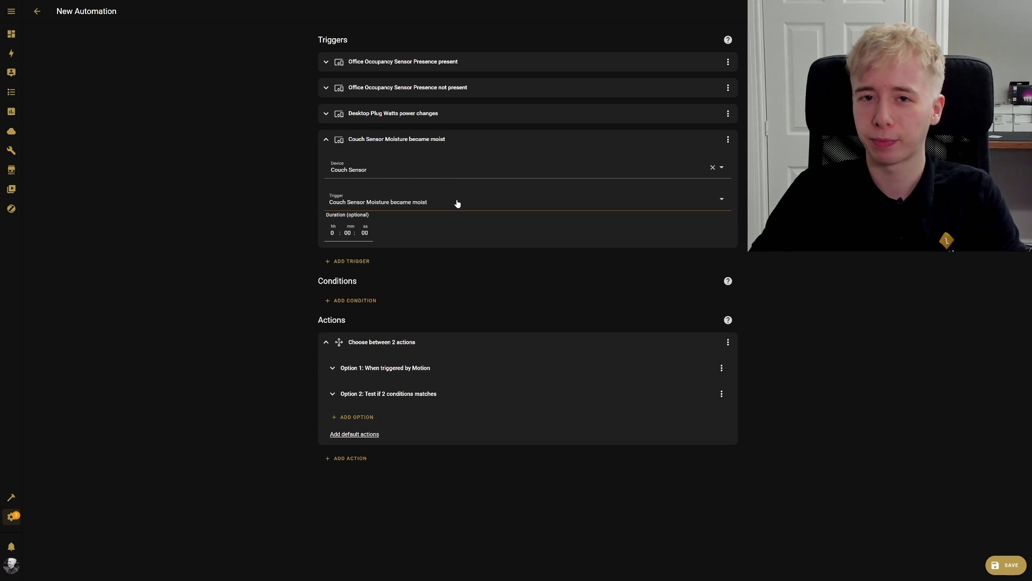
click(457, 203)
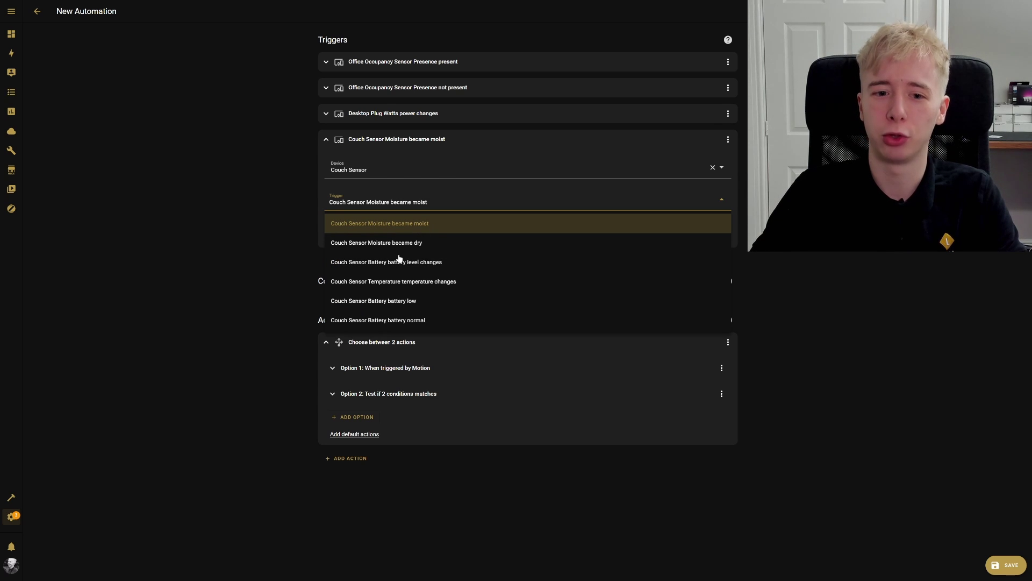
click(232, 233)
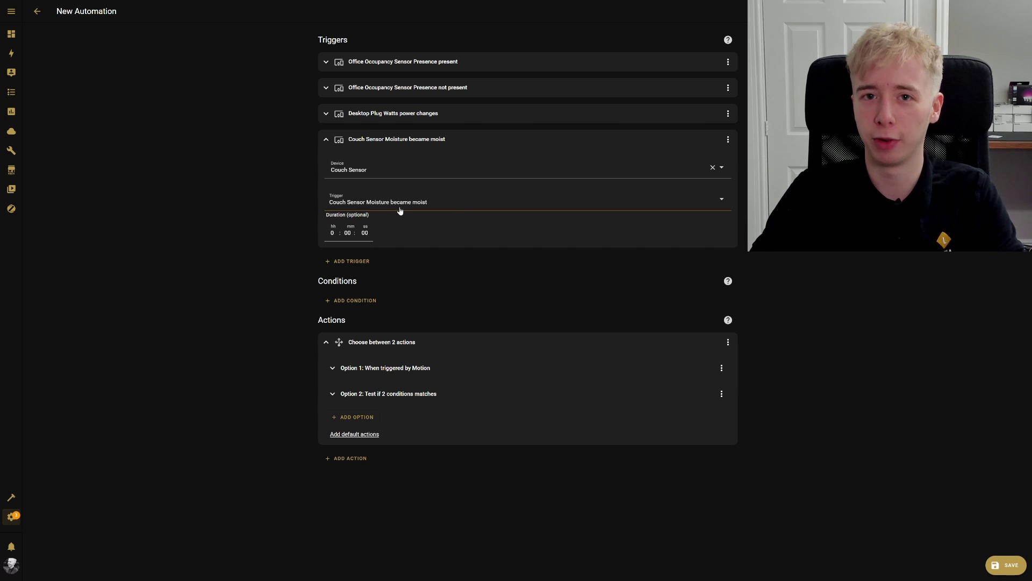
Give the couch trigger the trigger ID Motion
click(728, 139)
click(738, 167)
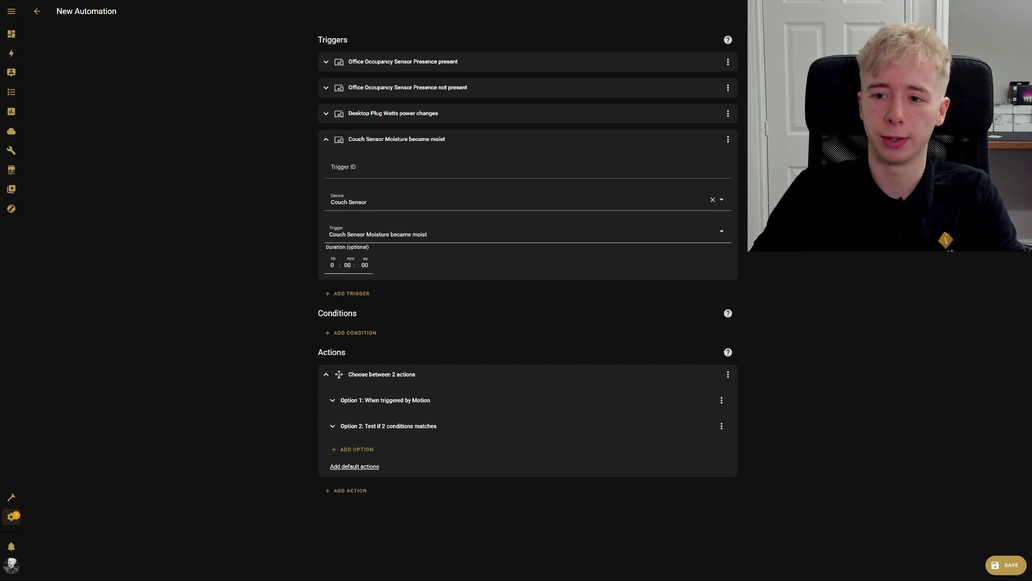
click(471, 170)
text(Motion)
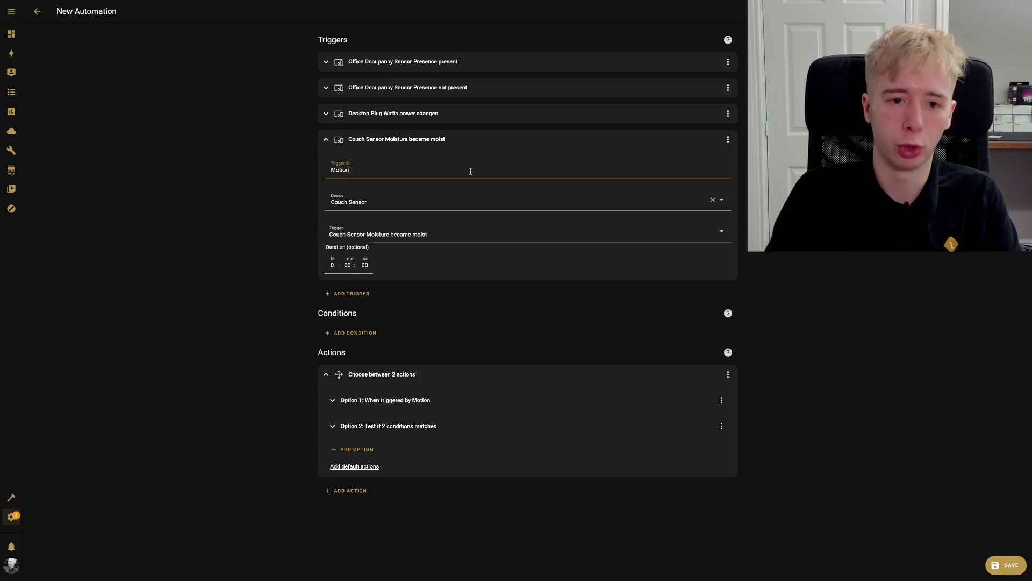
click(254, 160)
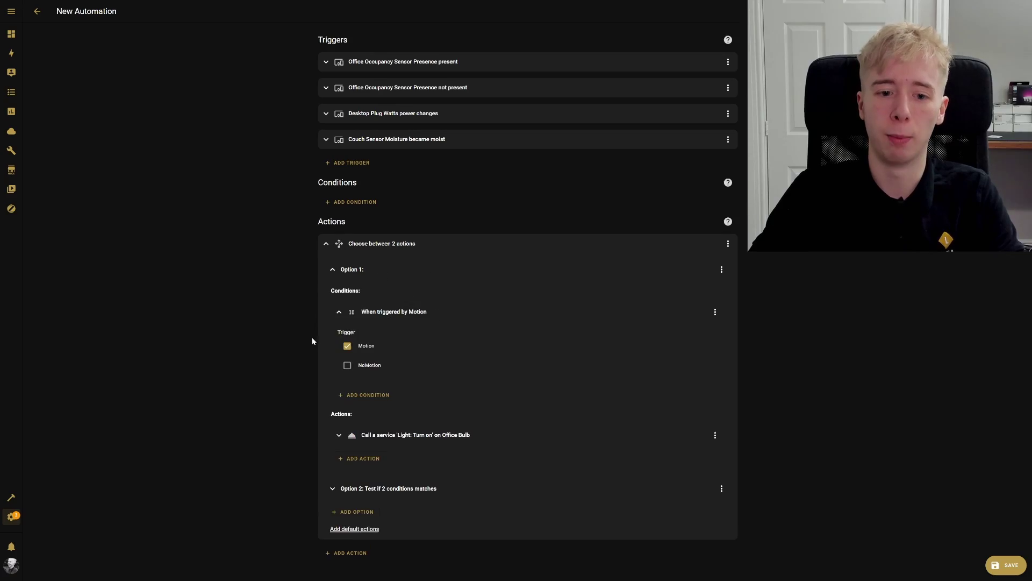
Fold Option 1 and check the trigger IDs on the Desktop Plug and Couch Sensor triggers
click(387, 312)
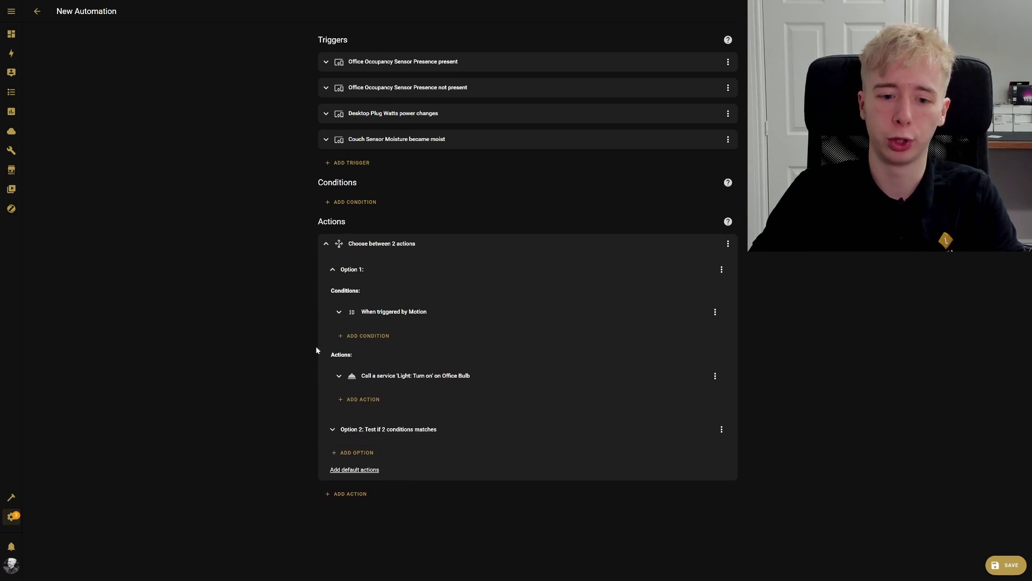
click(356, 274)
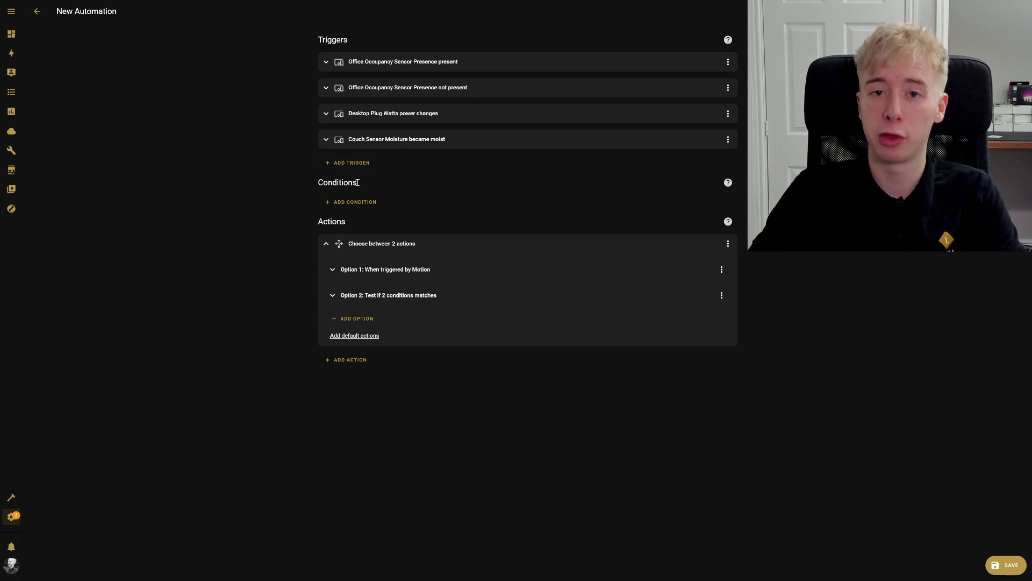
click(378, 119)
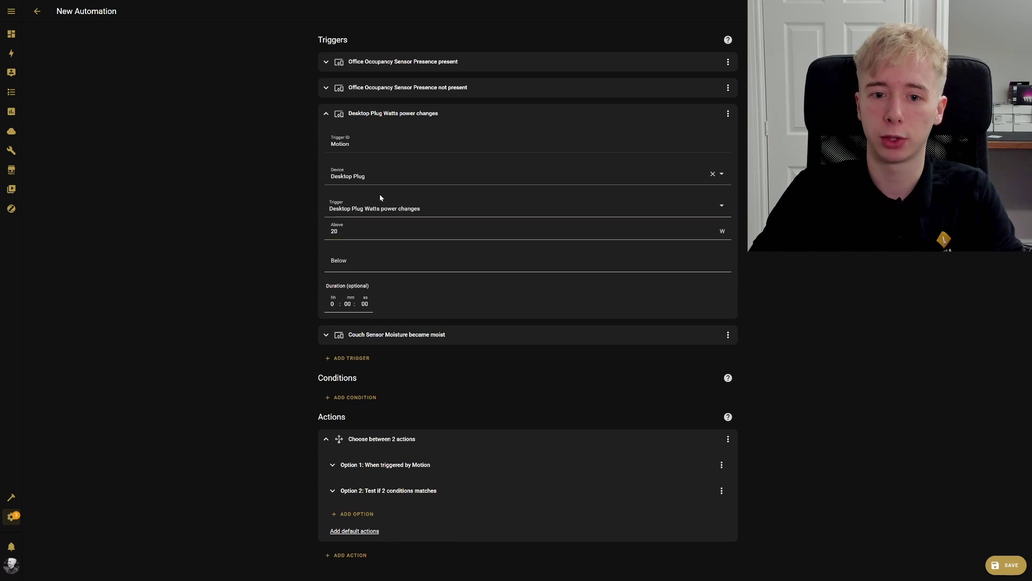
click(421, 113)
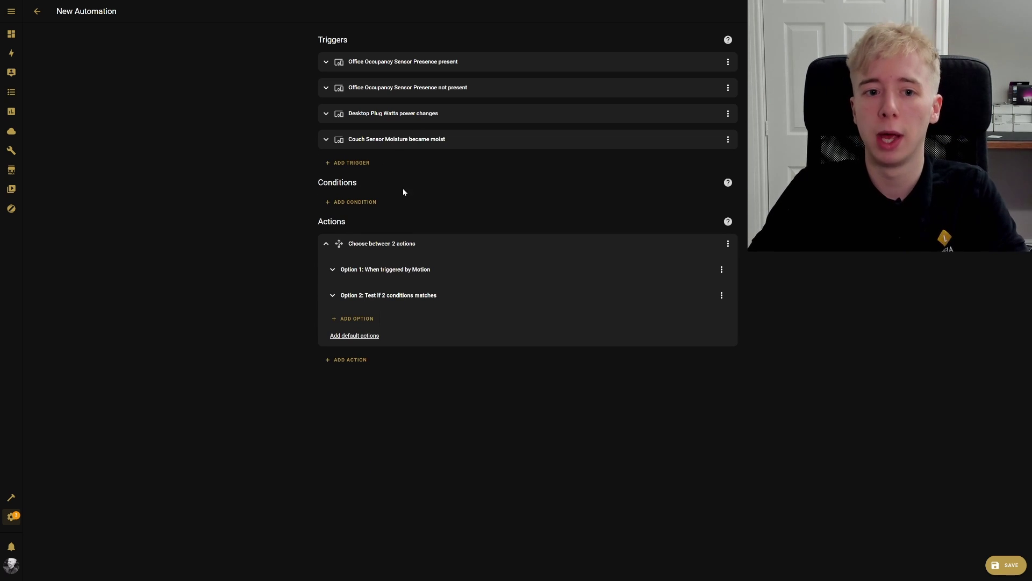
click(370, 141)
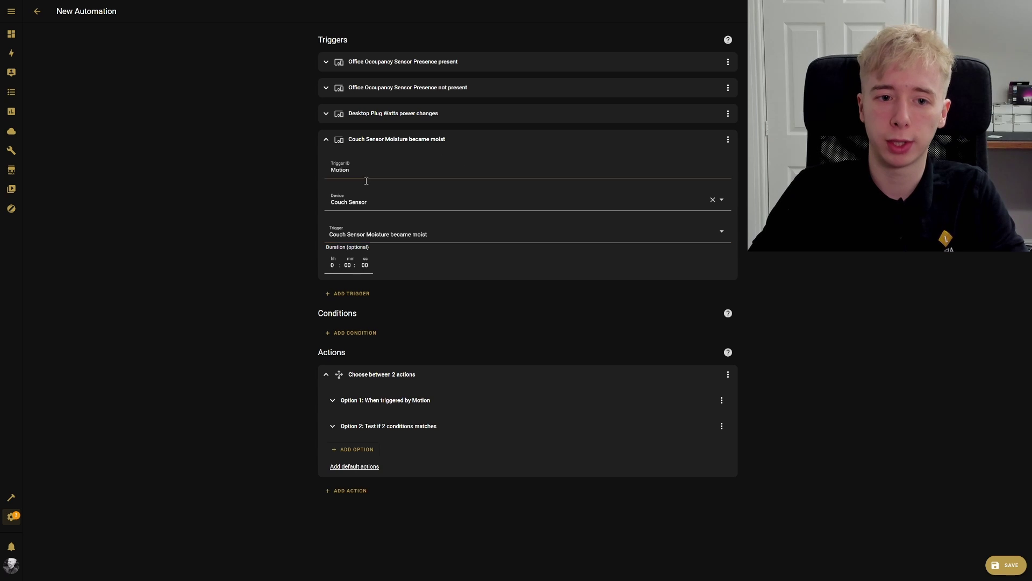
click(376, 142)
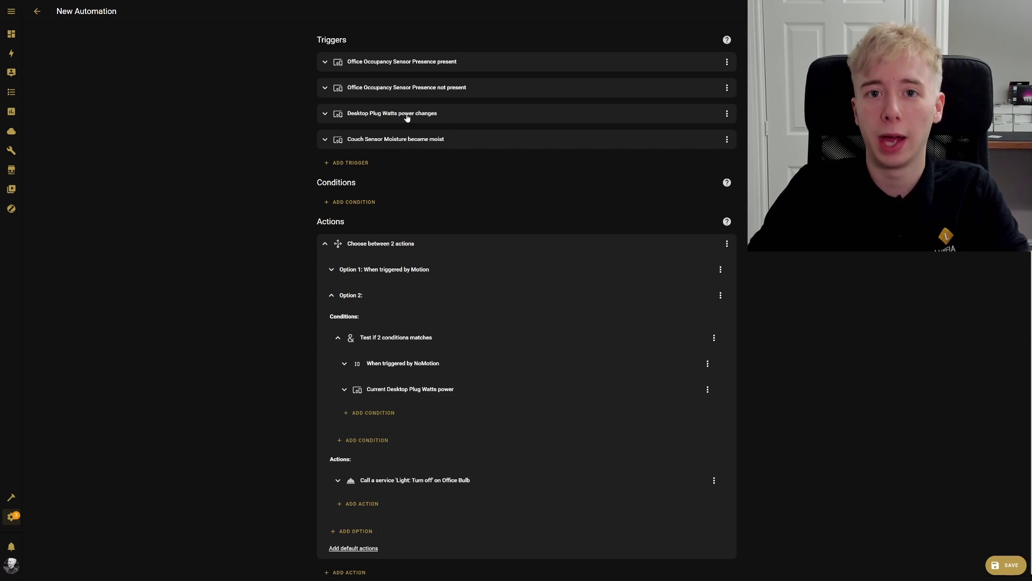
Add a Couch Sensor 'Moisture is moist' device condition to Option 2's And group
scroll(382, 371, down, 1)
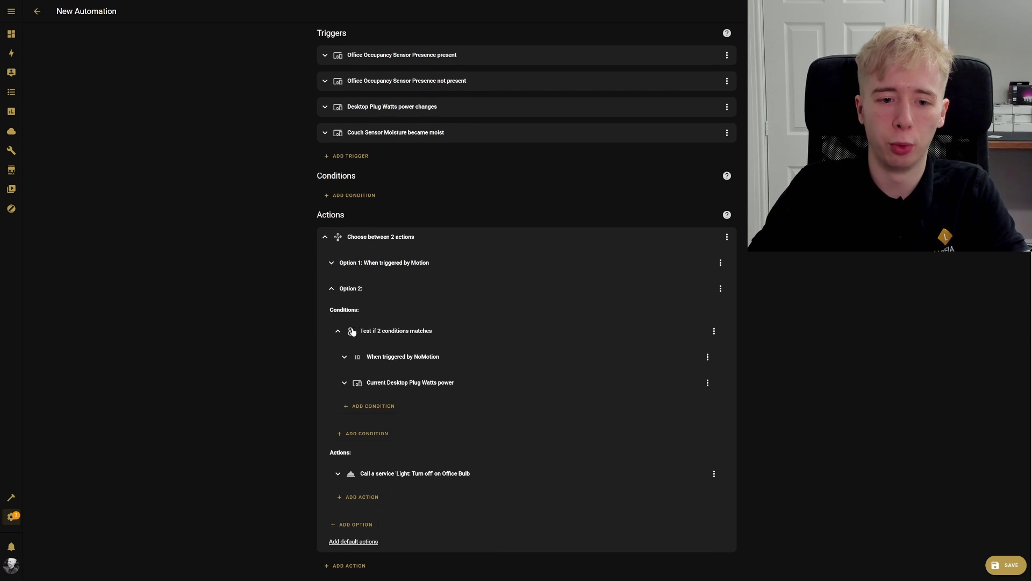
click(384, 410)
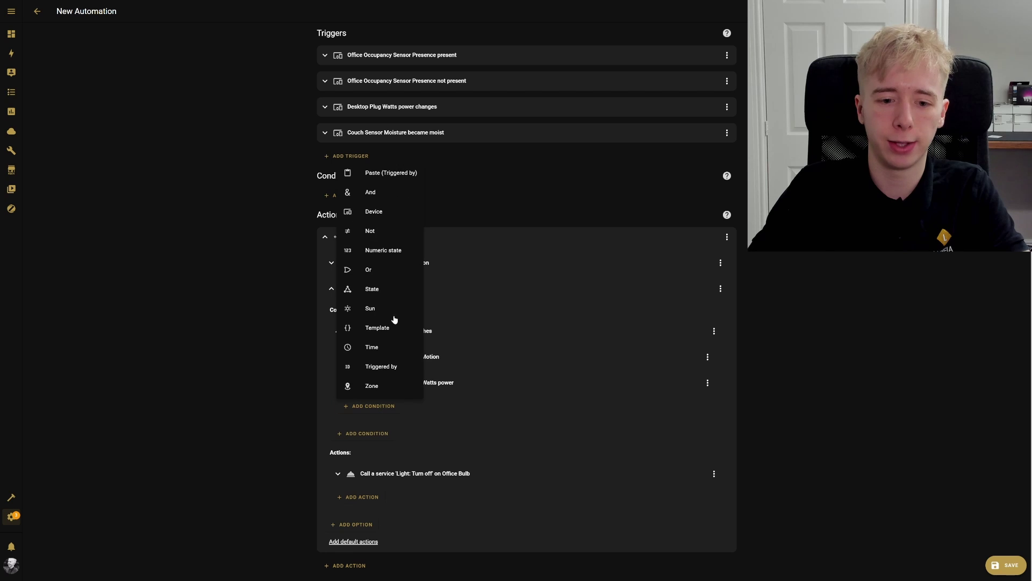
click(383, 216)
click(386, 413)
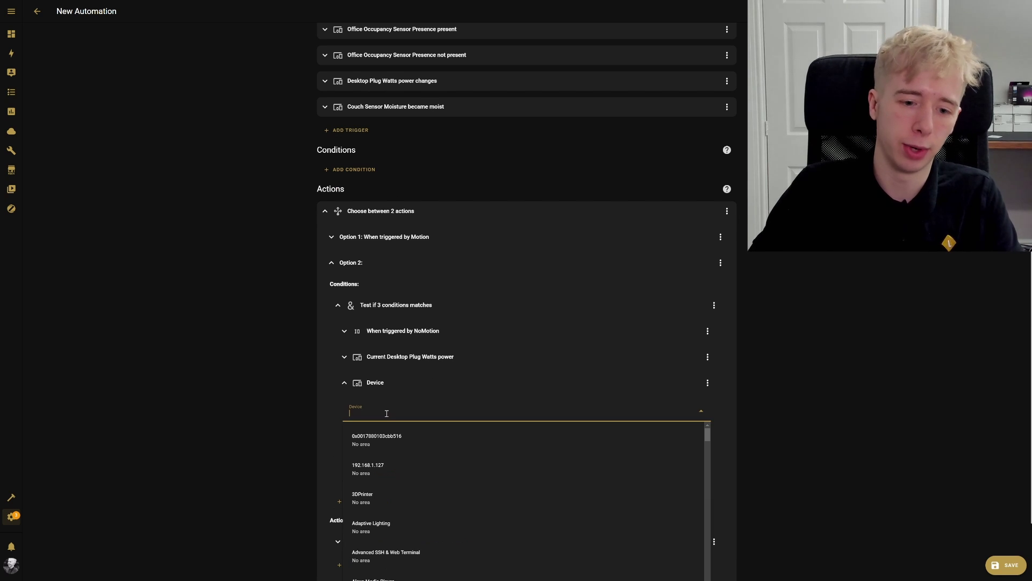
text(couch)
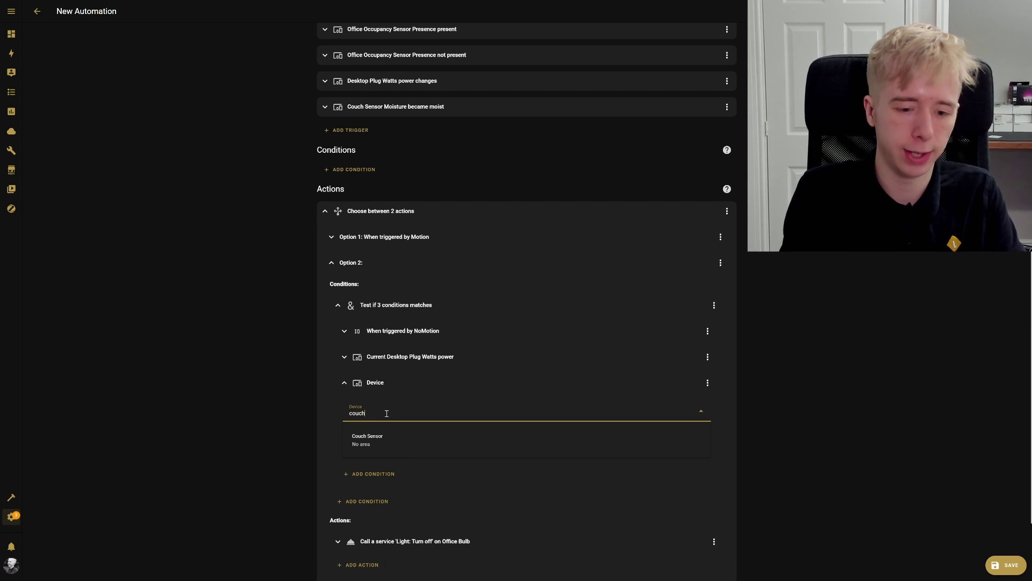
click(406, 439)
click(442, 444)
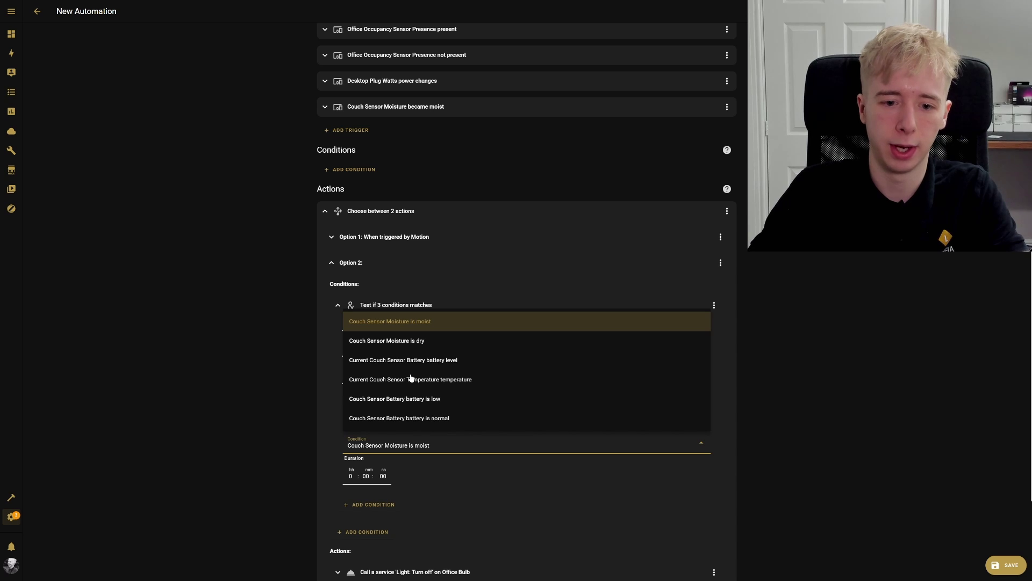
click(444, 320)
click(357, 383)
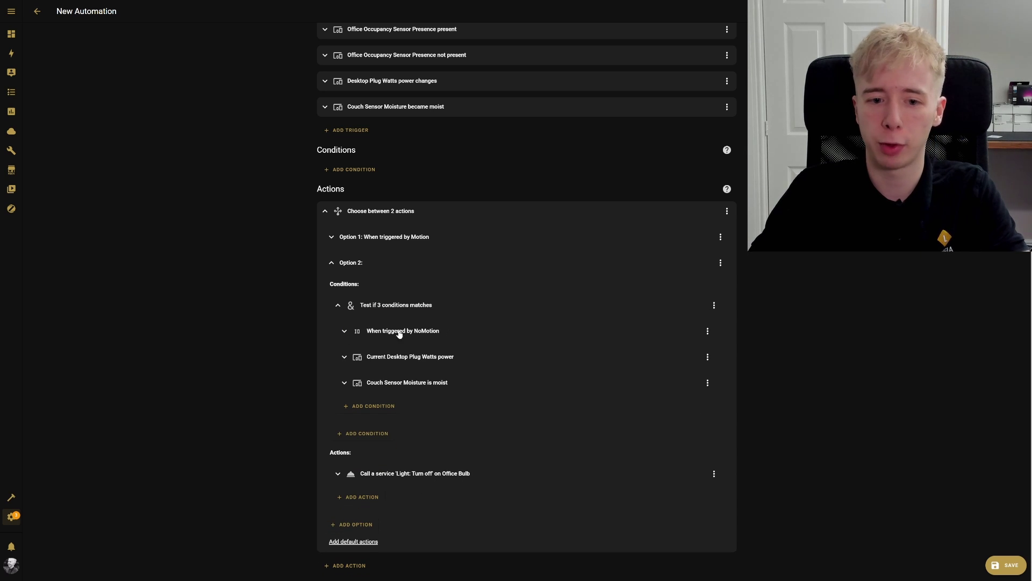
scroll(397, 334, up, 1)
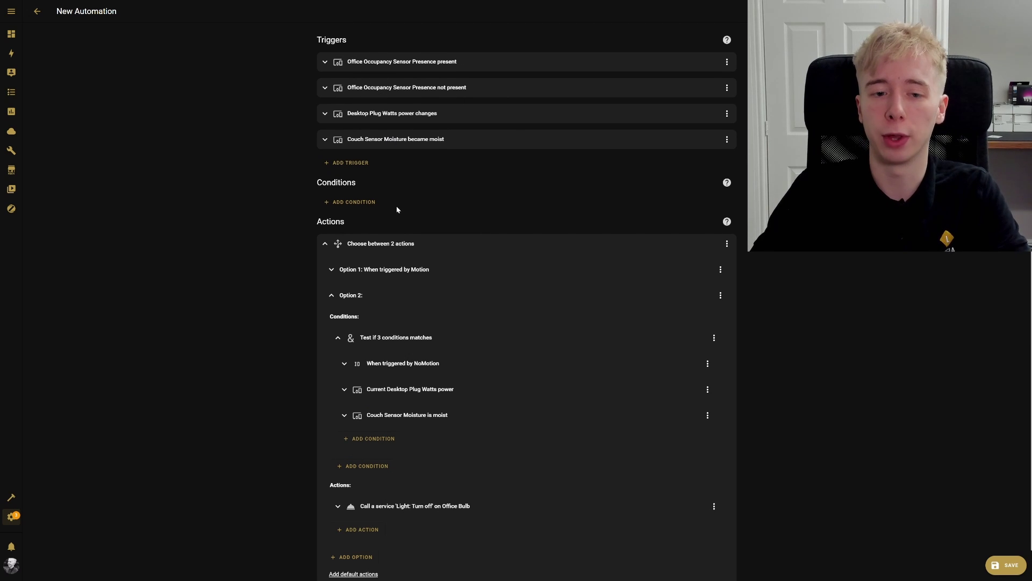
scroll(420, 236, down, 1)
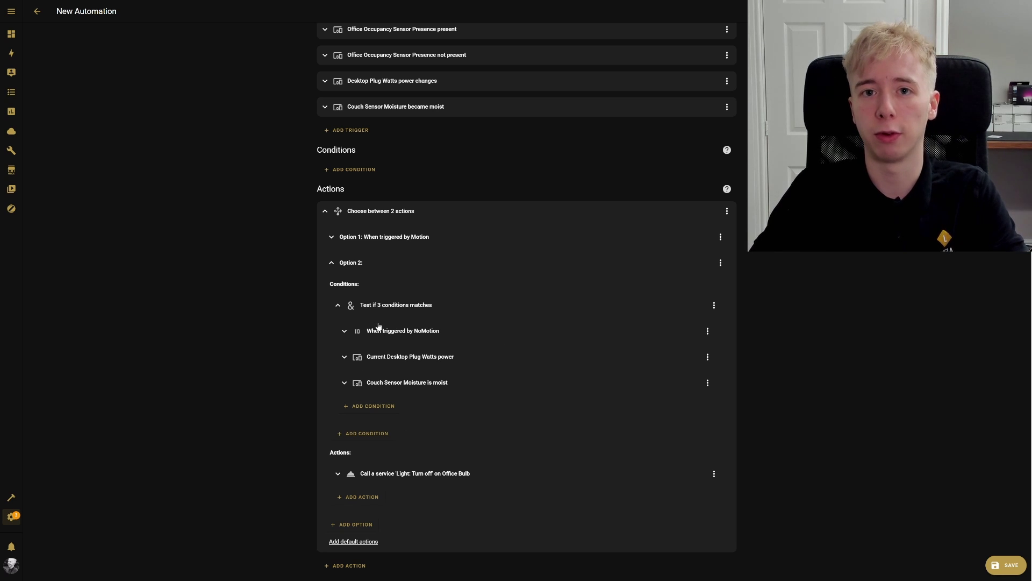
Fold Option 2 and save the automation with the name 'Motion Test'
click(378, 263)
key(ctrl+s)
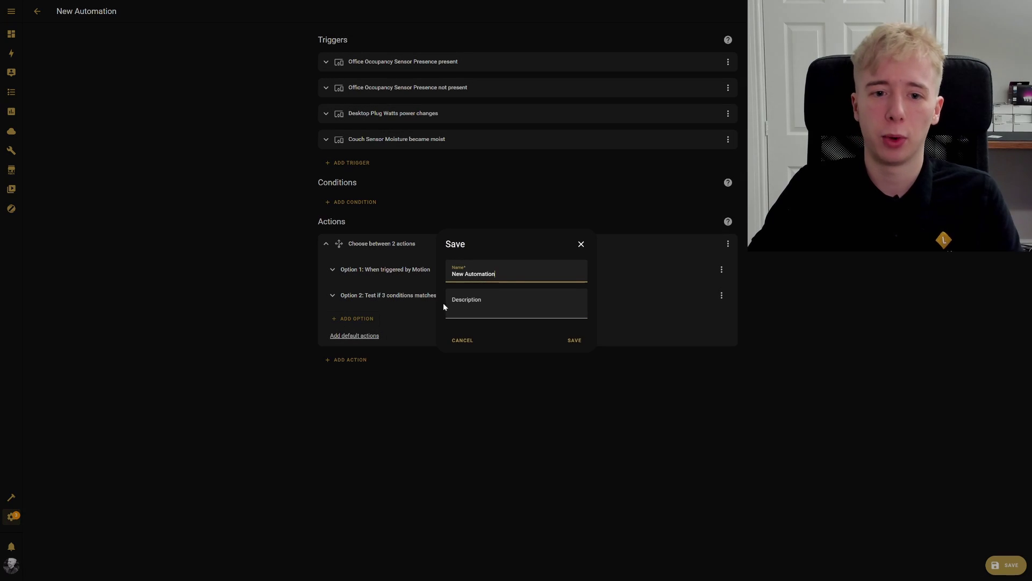
triple_click(518, 277)
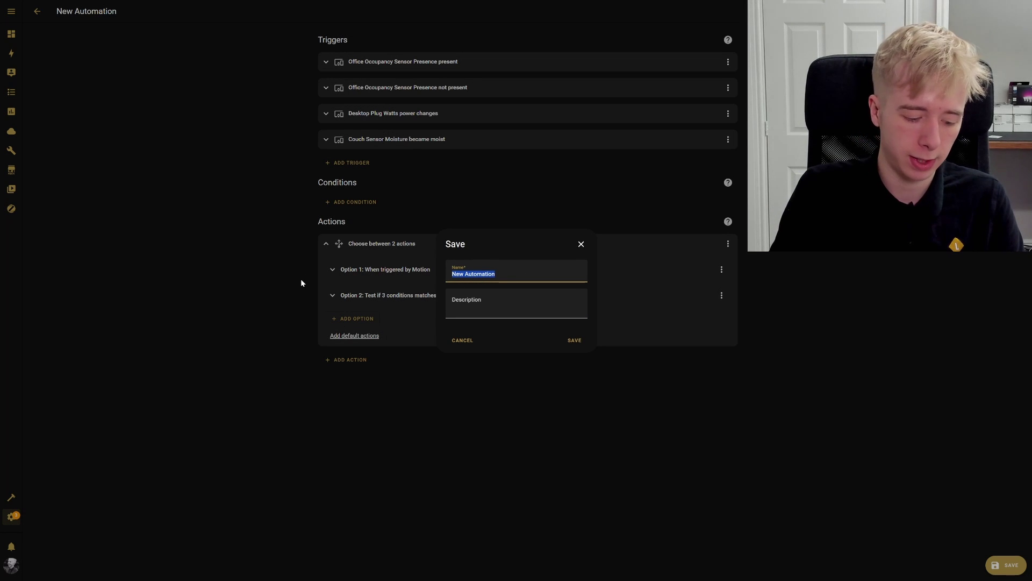
text(Motio)
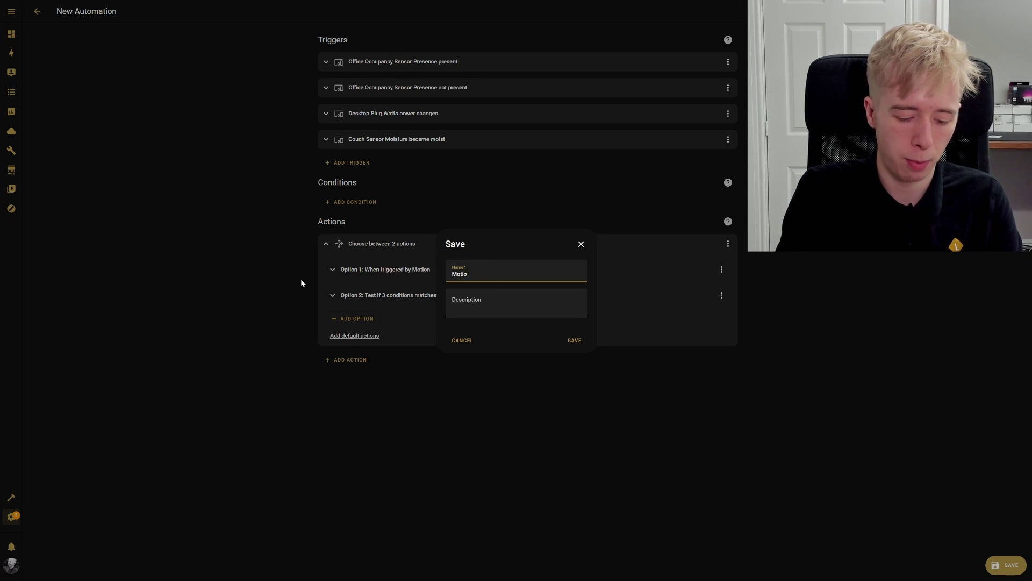
text(n Test)
key(Return)
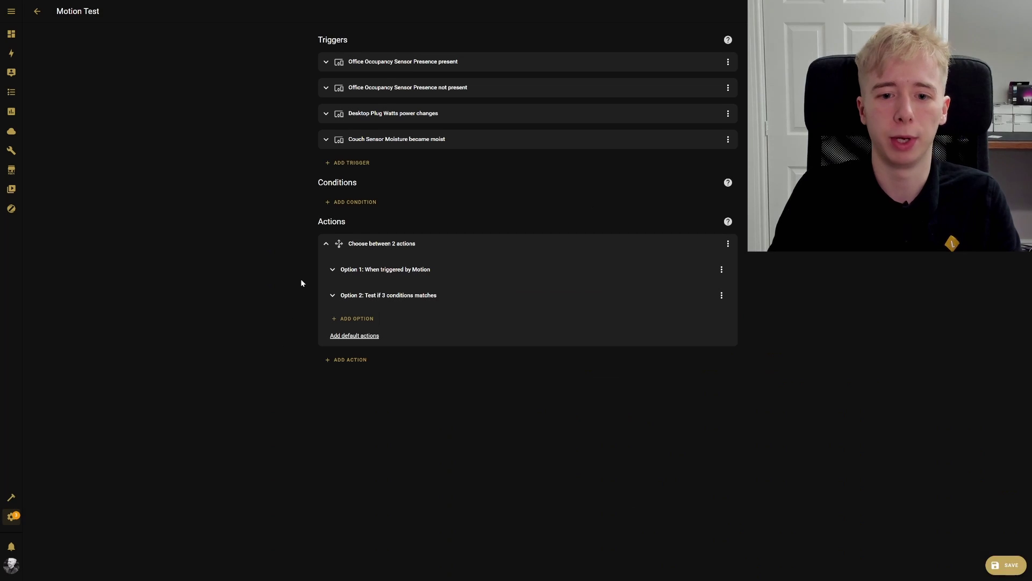